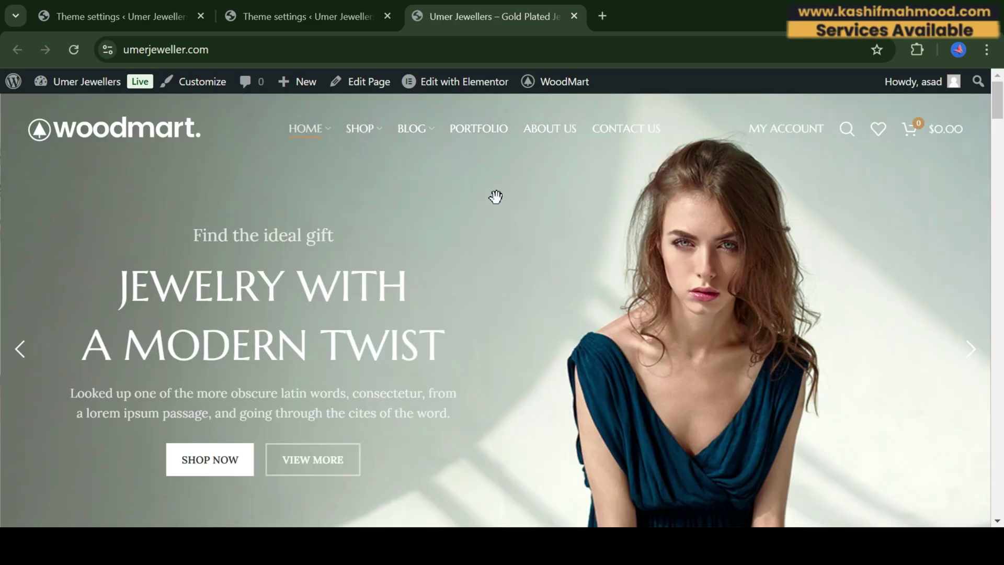
- Open the current header in the WoodMart Header builder from the admin bar
mouse_move(552, 84)
mouse_move(570, 132)
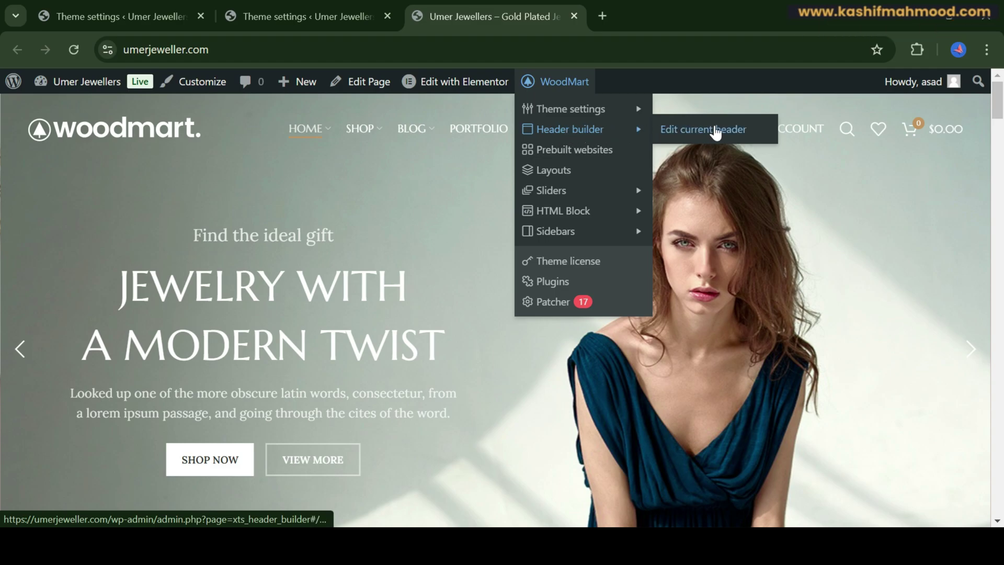
left_click(705, 135)
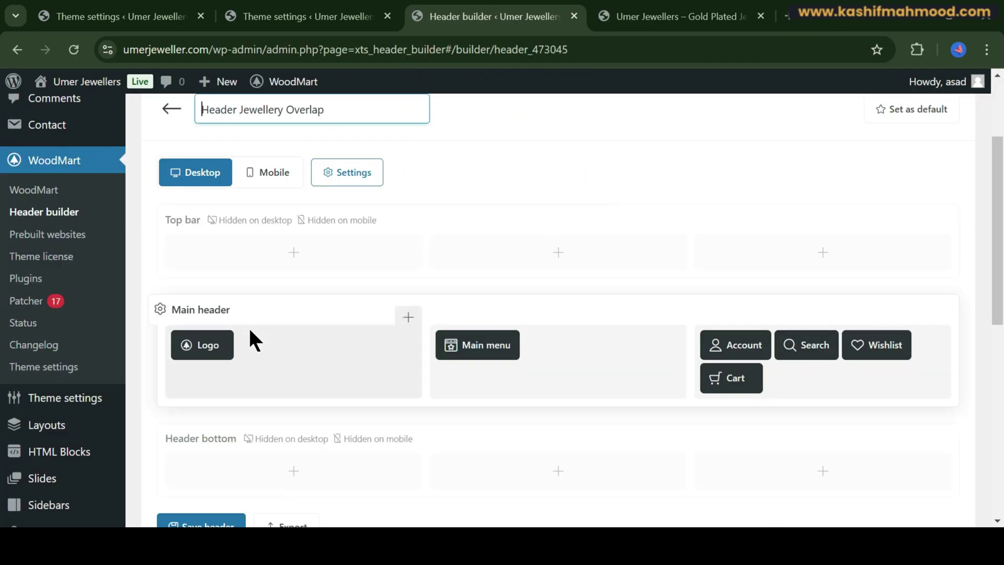
- Open the Logo element's image picker, search the media for 'logo' and pick the white woodmart logo
mouse_move(194, 347)
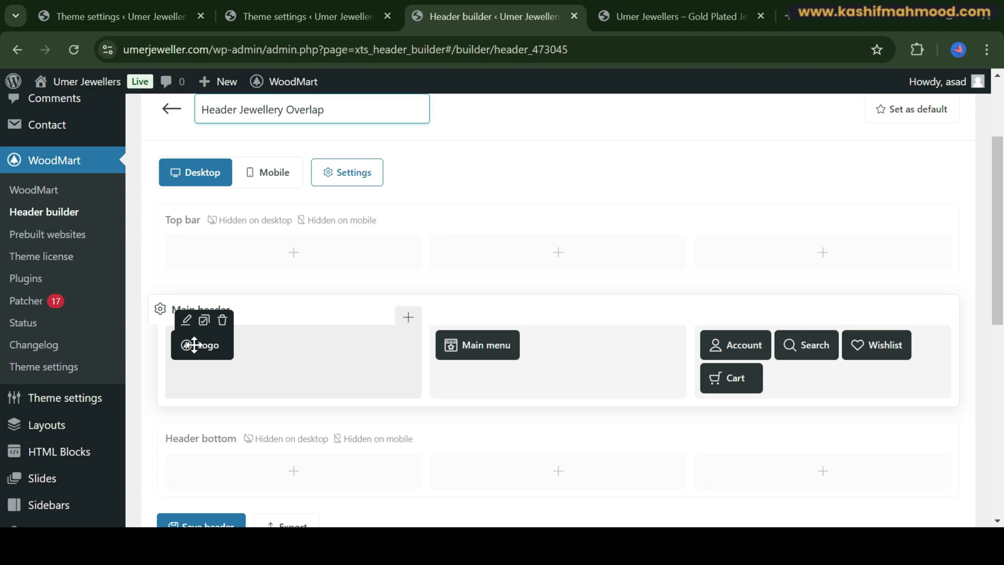
left_click(187, 320)
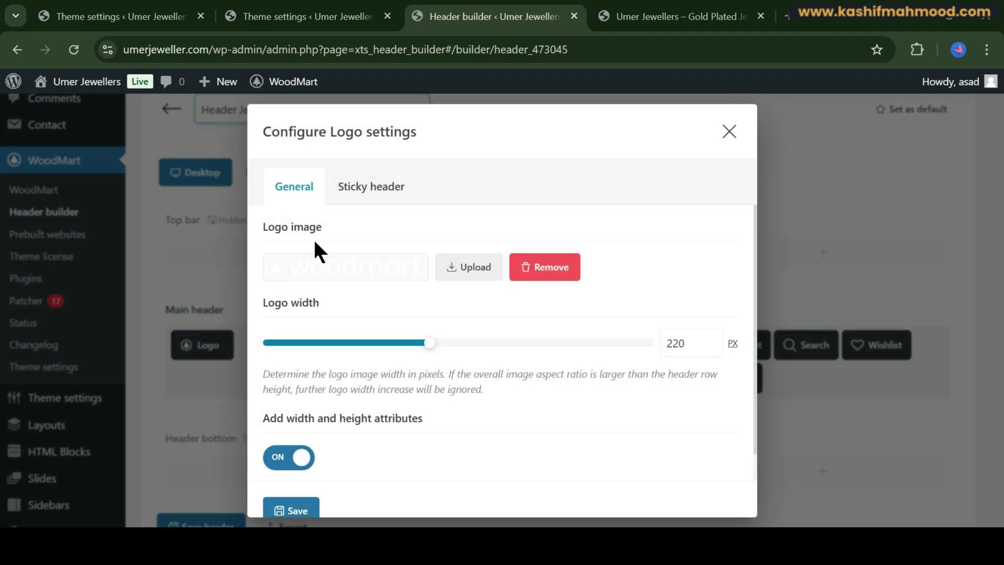
left_click(337, 272)
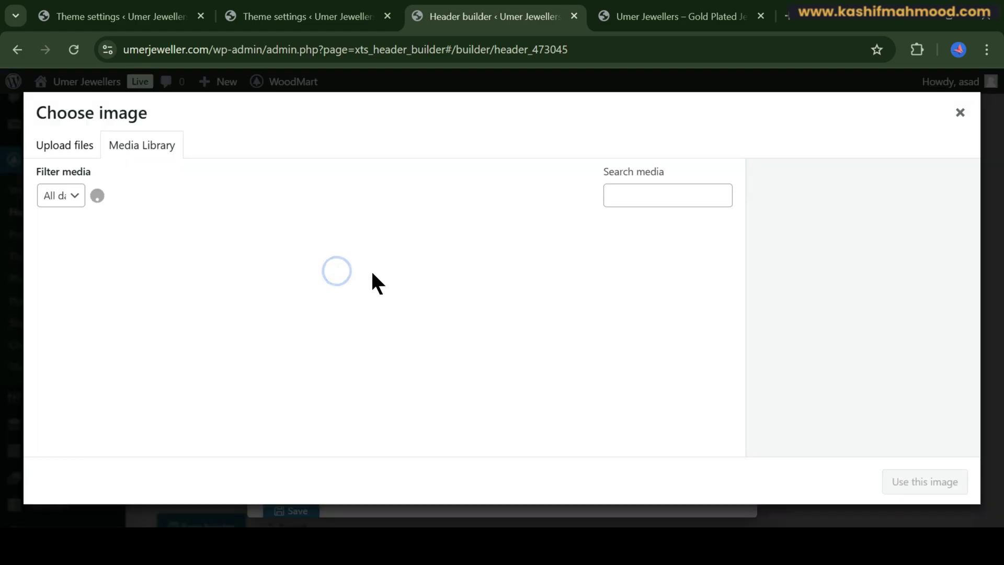
left_click(643, 192)
type("logo")
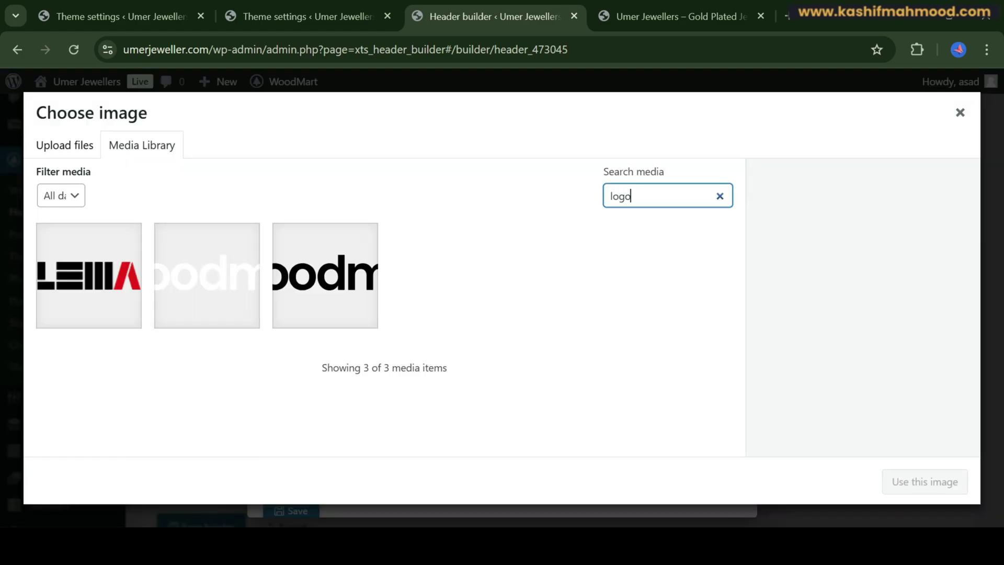
left_click(199, 276)
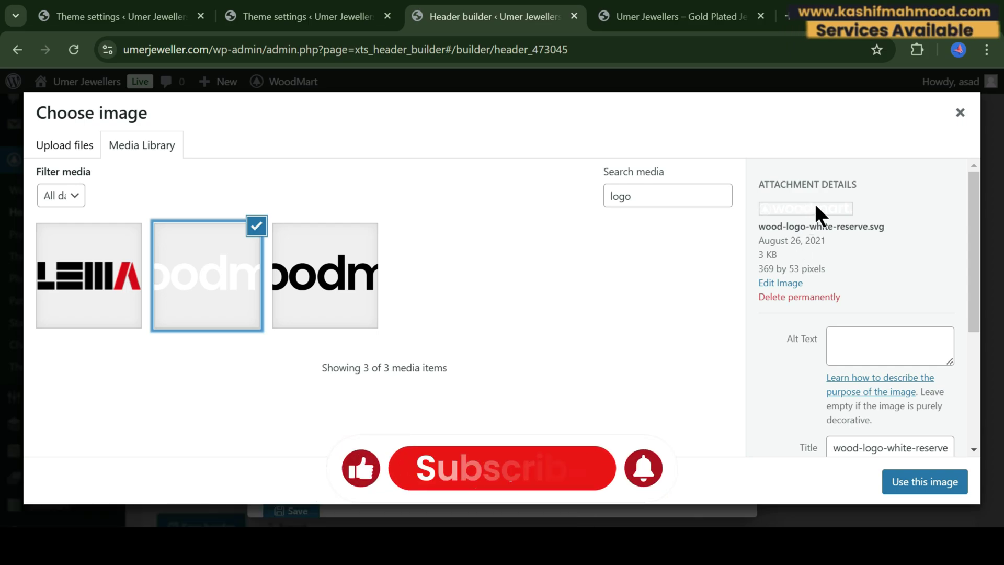
- Go to canva.com in a new tab and log in
left_click(788, 16)
type("c")
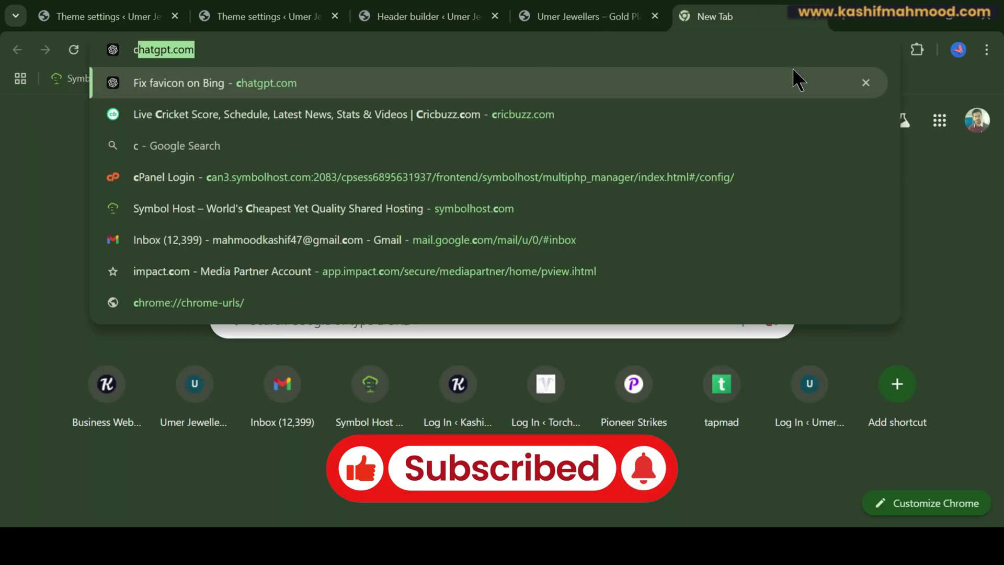
type("anva.com")
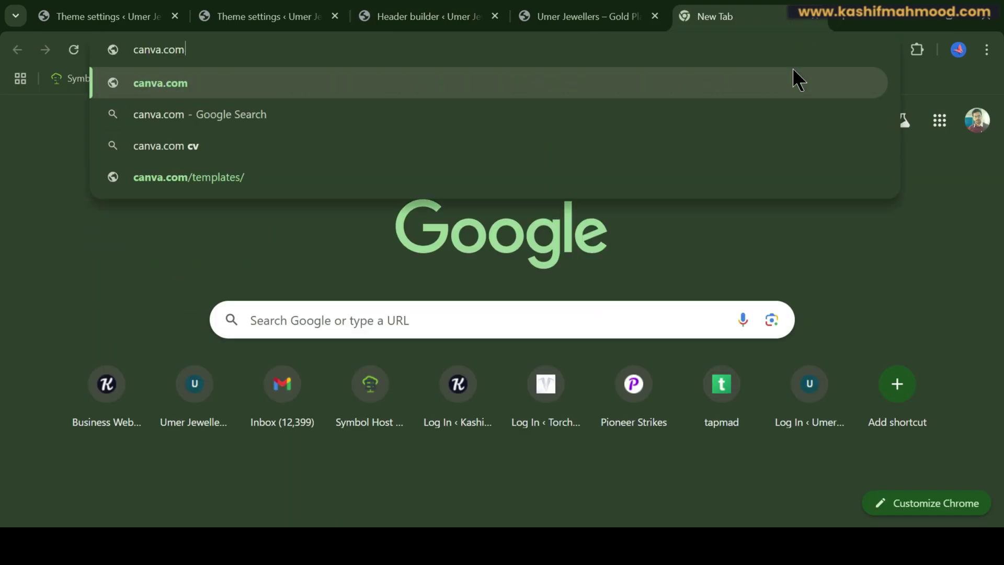
key("Return")
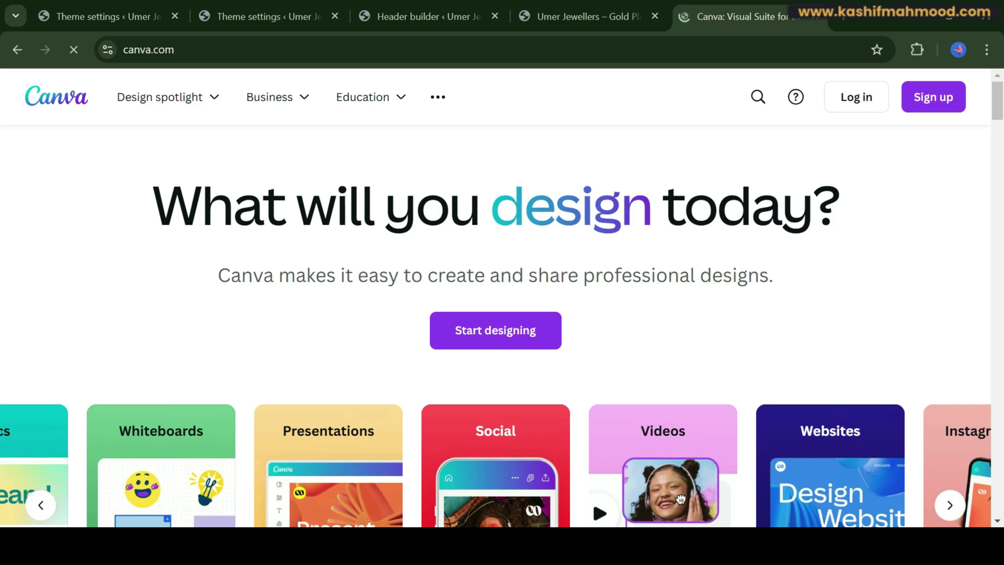
left_click(846, 98)
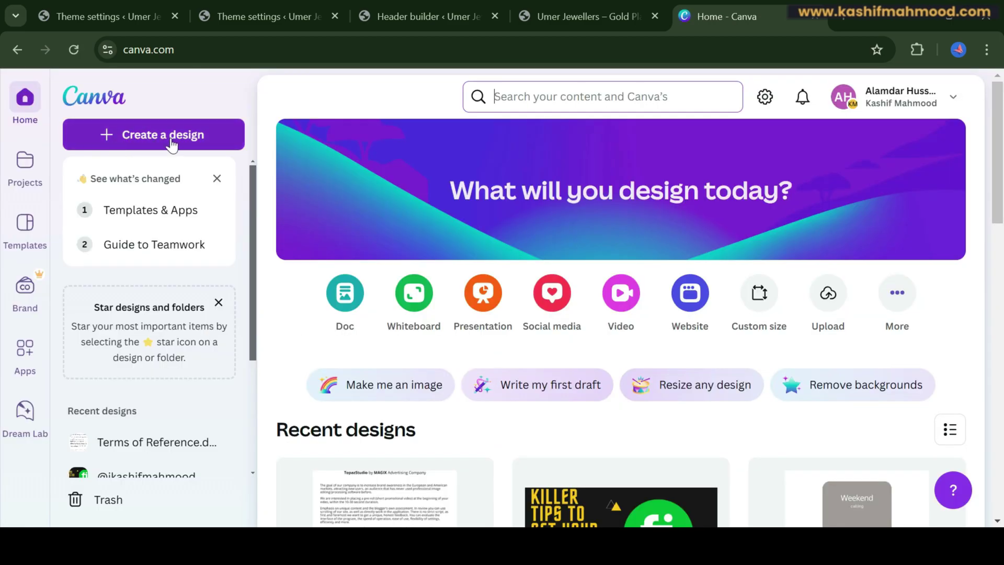
- Create a custom-size 363 × 53 px design, checking the logo's dimensions in WordPress first
left_click(155, 137)
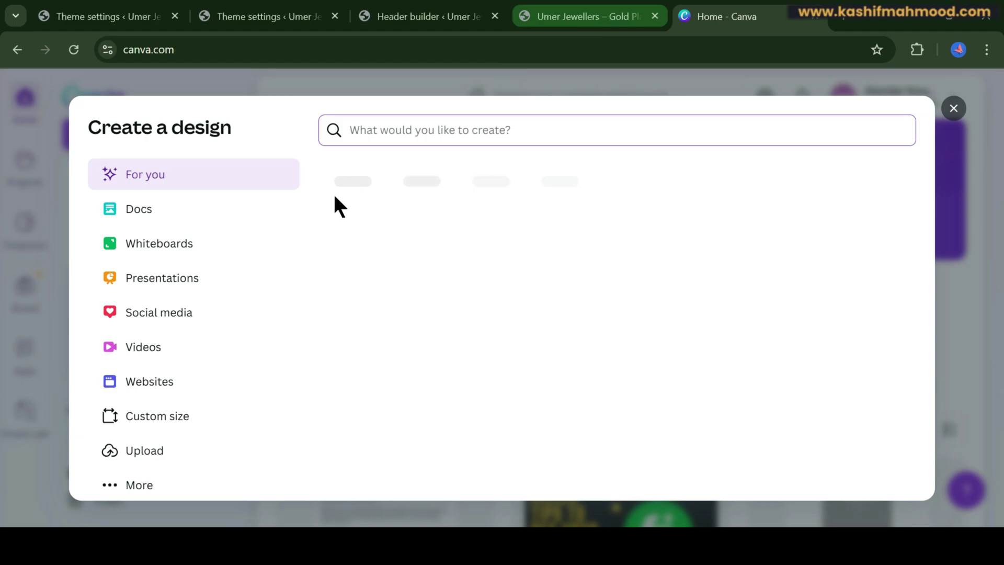
left_click(155, 421)
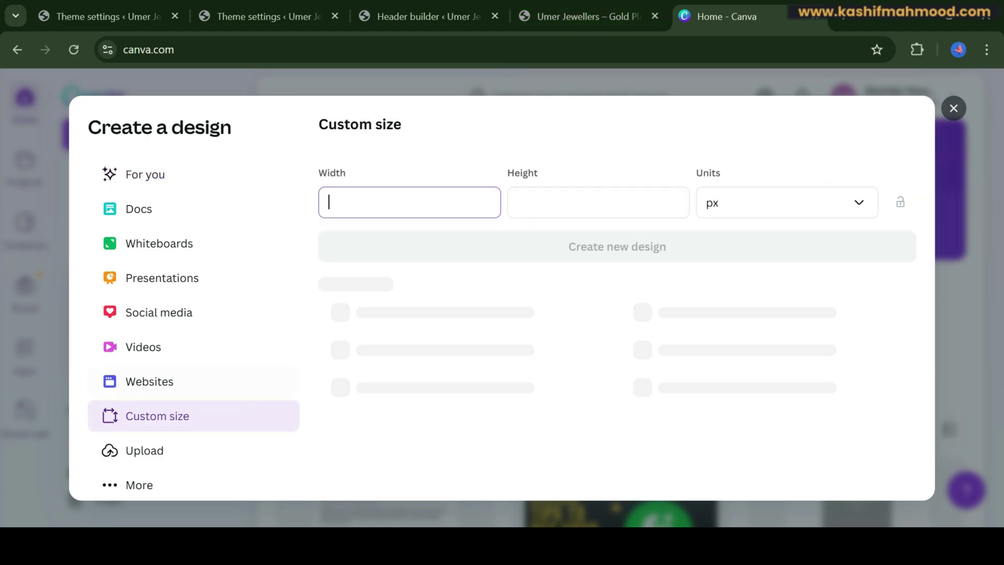
left_click(578, 8)
left_click(490, 10)
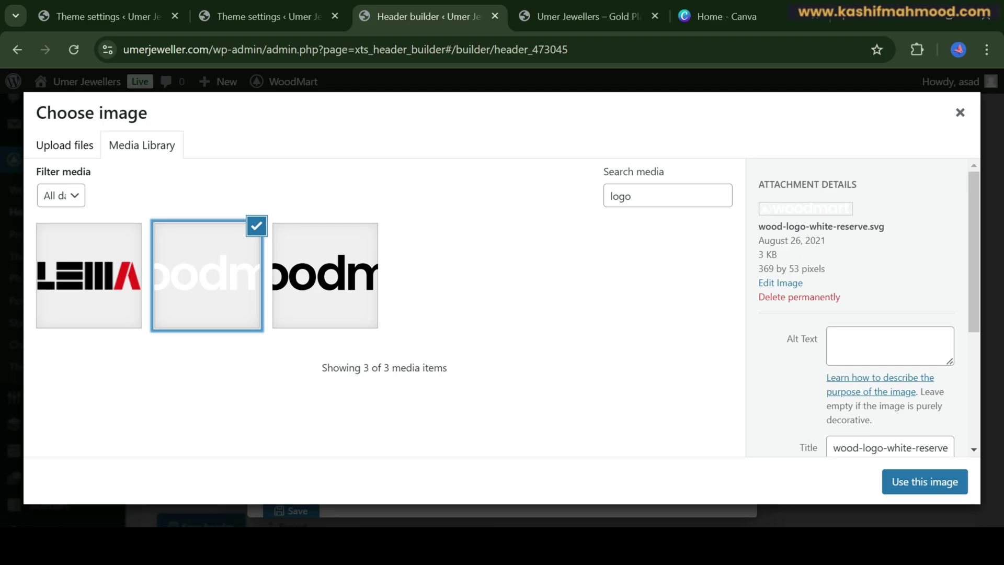
left_click(722, 16)
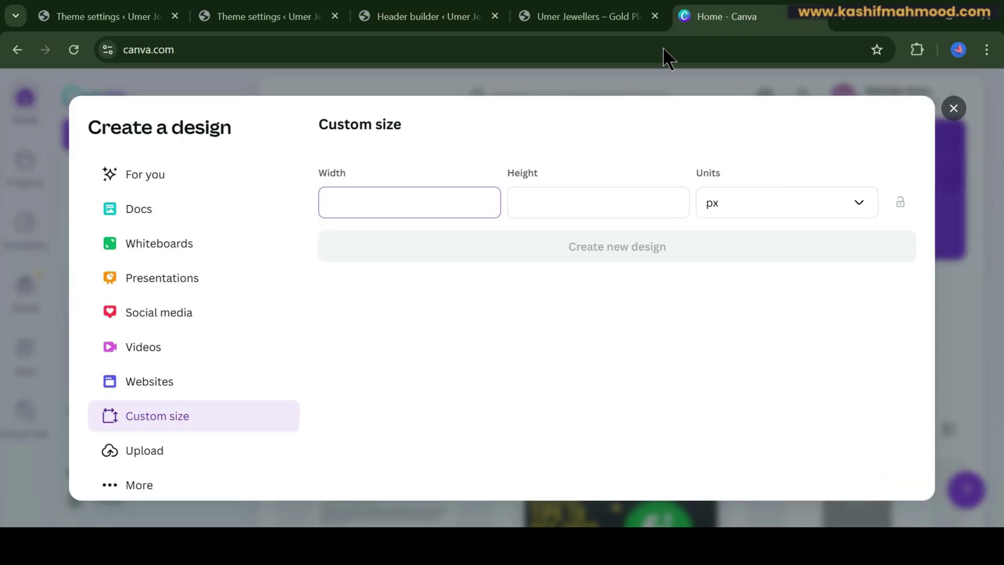
type("363")
key("Tab")
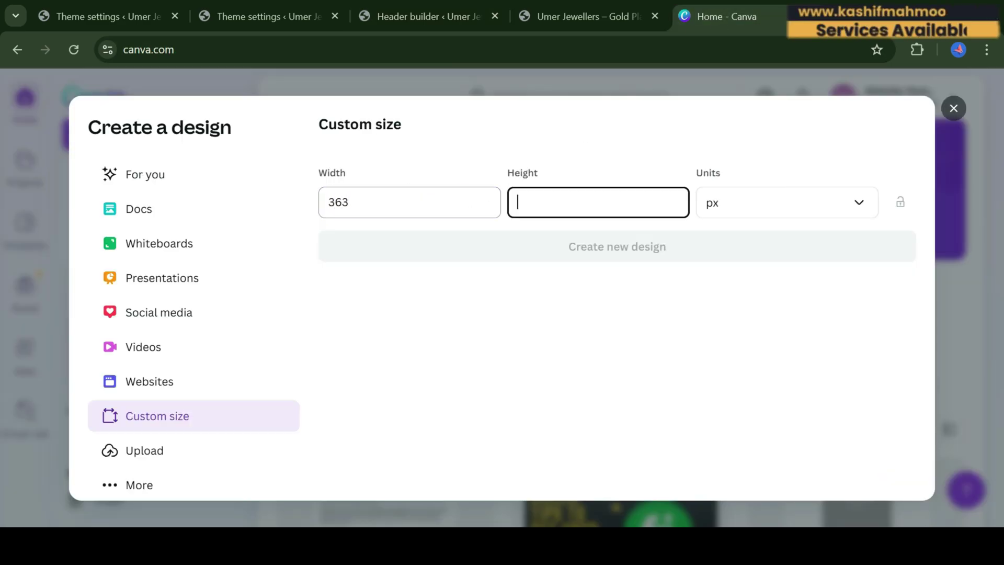
left_click(547, 256)
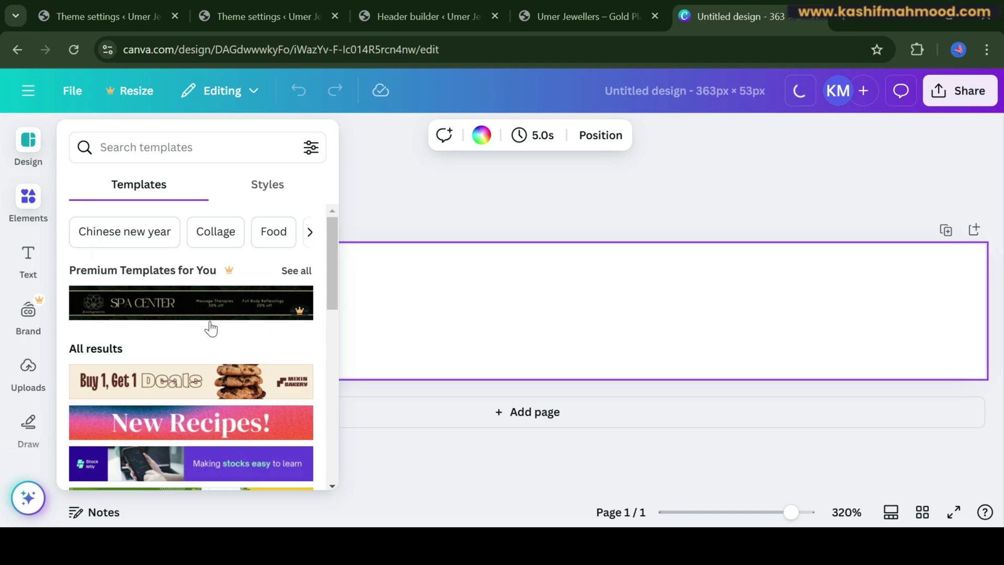
- Add a text box reading 'Umer Jewellers' to the design
scroll(181, 338, "down", 1)
scroll(181, 344, "up", 1)
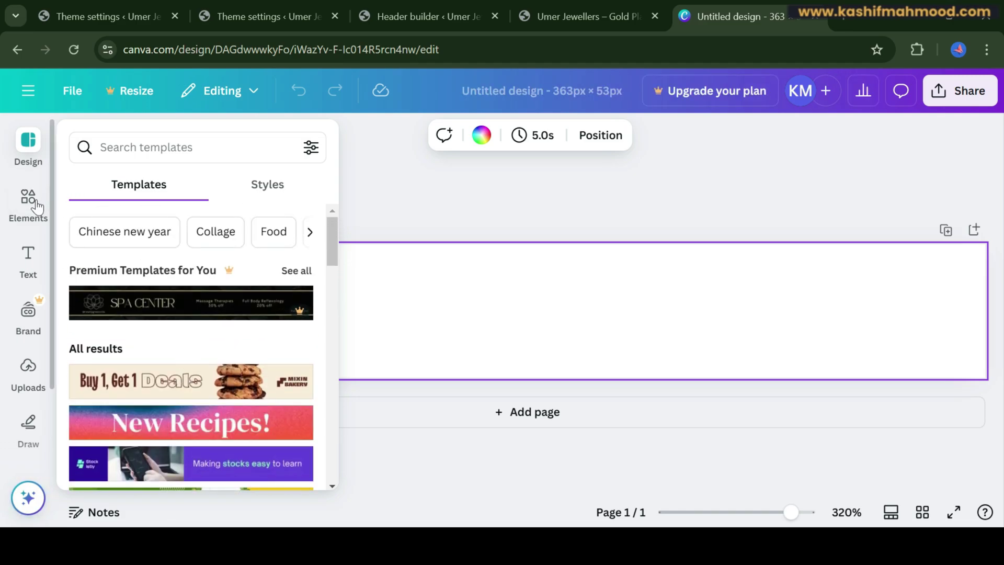
left_click(29, 255)
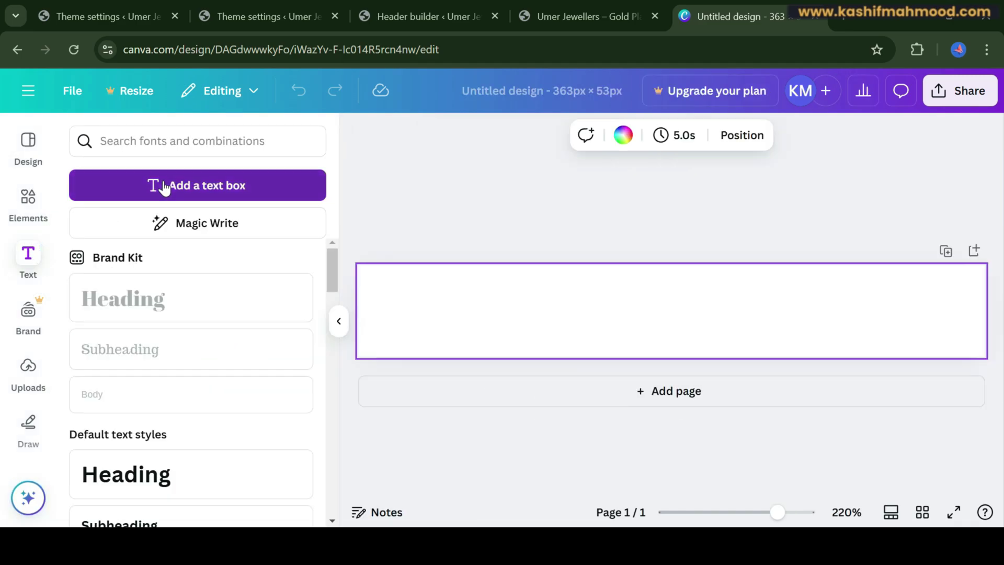
left_click(598, 311)
triple_click(598, 311)
type("Umer Jew")
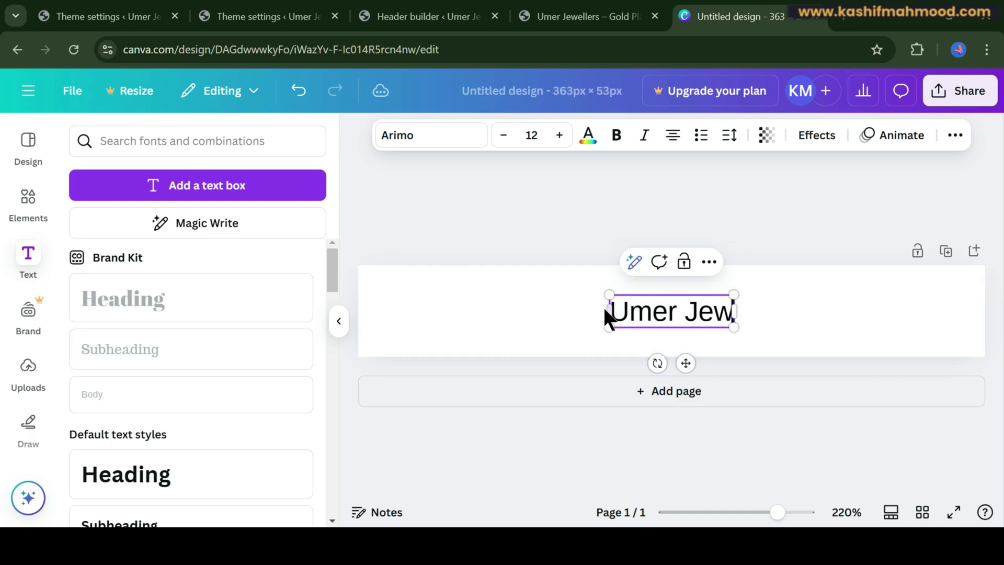
type("ellers")
- Search elements for 'jewelry', place the ring graphic and move the title beside it
left_click(28, 203)
type("jewel")
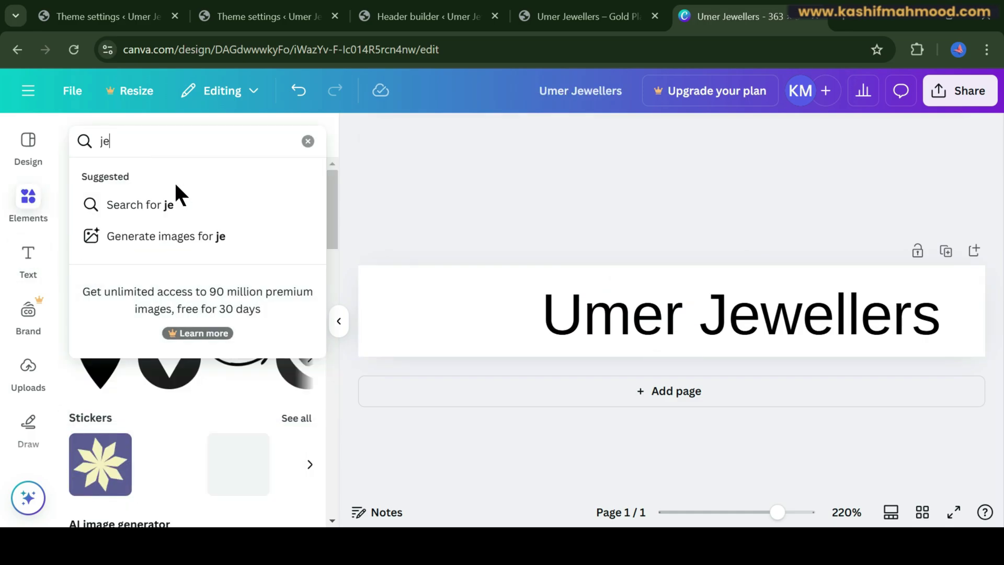
type("ry")
key("Return")
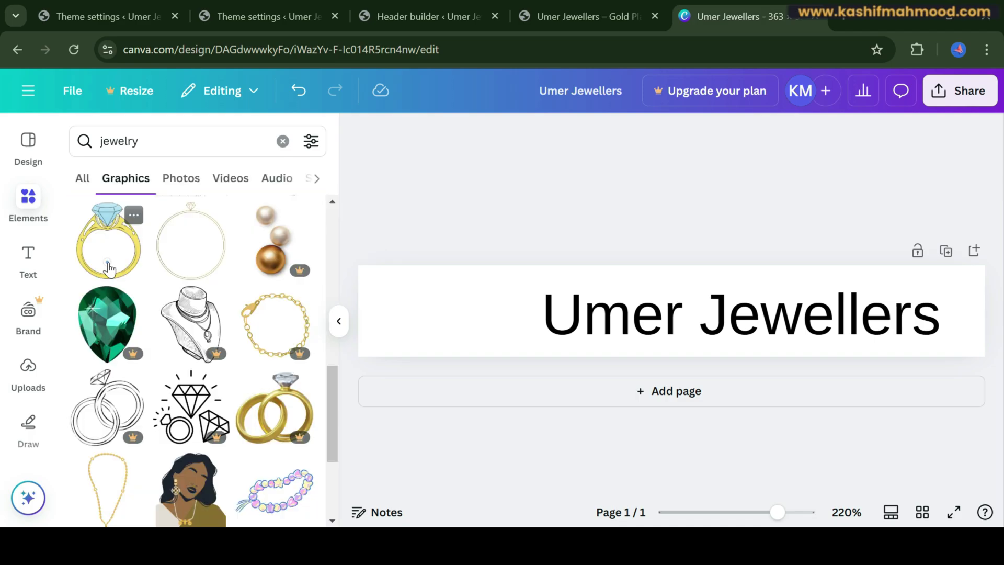
left_click_drag(108, 240, 426, 261)
left_click(834, 328)
left_click_drag(834, 327, 583, 303)
- Make the title bold and shift the ring and title to the left
key("ctrl+a")
left_click(575, 300)
key("ctrl+b")
left_click(570, 295)
left_click(531, 204)
left_click(393, 273)
left_click(511, 325, "shift")
- Give the page a dark background, turn the title and ring white, and download as PNG
left_click(507, 215)
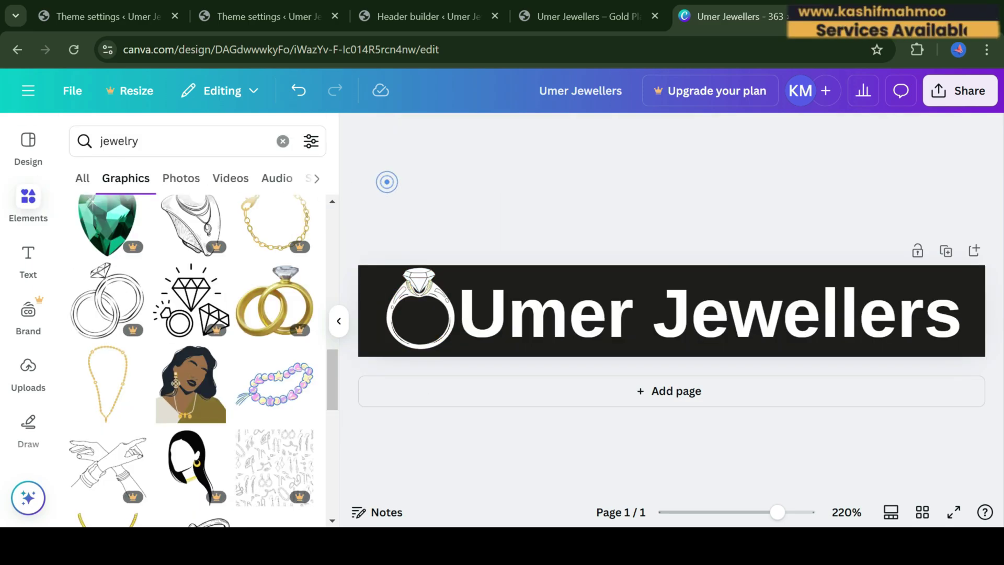
left_click(420, 309)
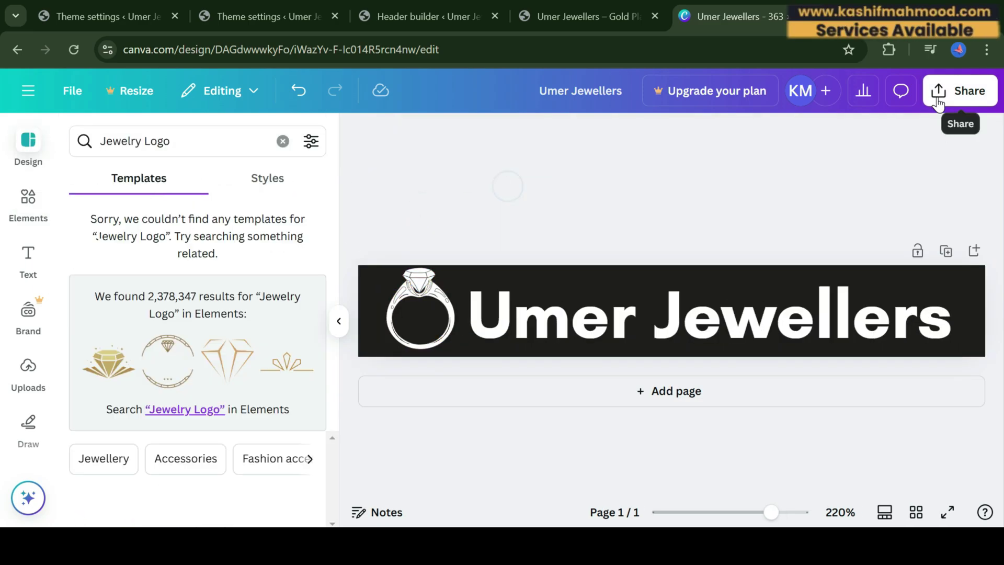
left_click(957, 93)
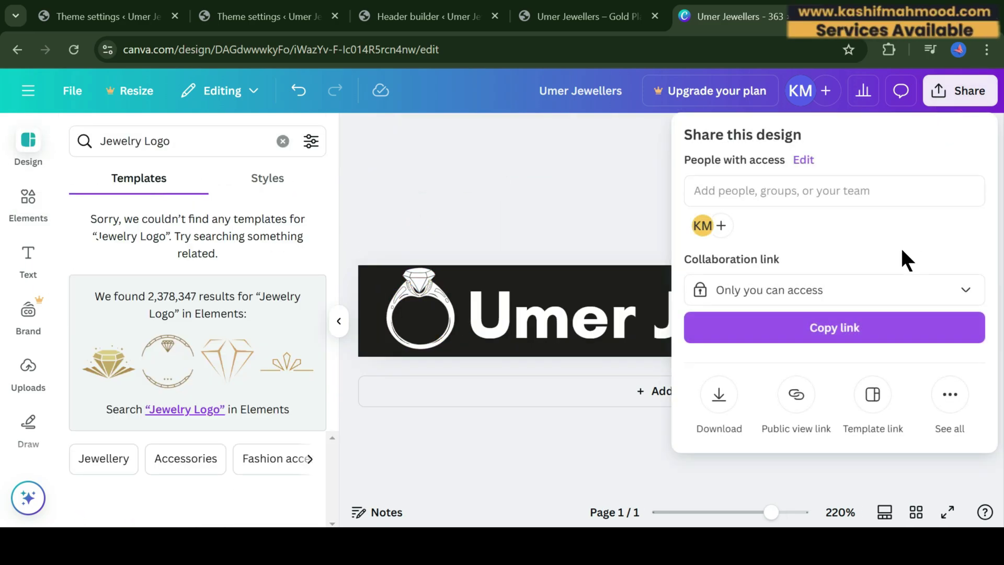
left_click(725, 395)
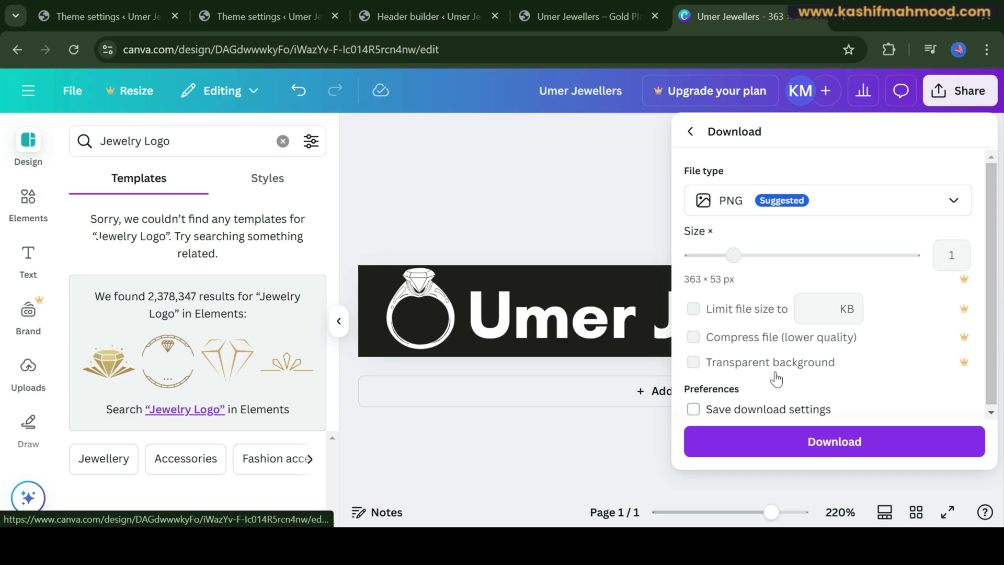
left_click(871, 453)
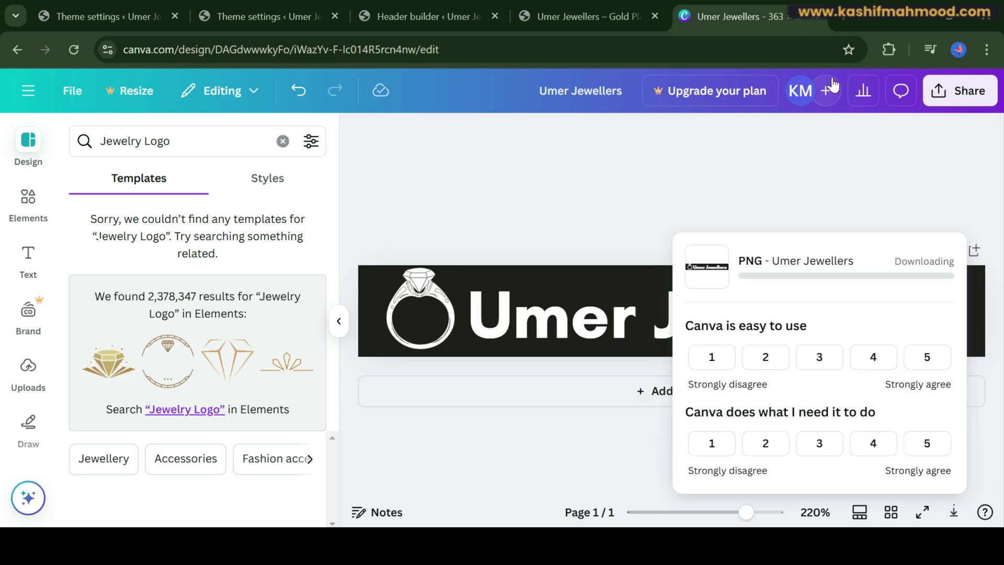
- Search Google for 'remove bg' and open the remove.bg site
left_click(848, 18)
type("re")
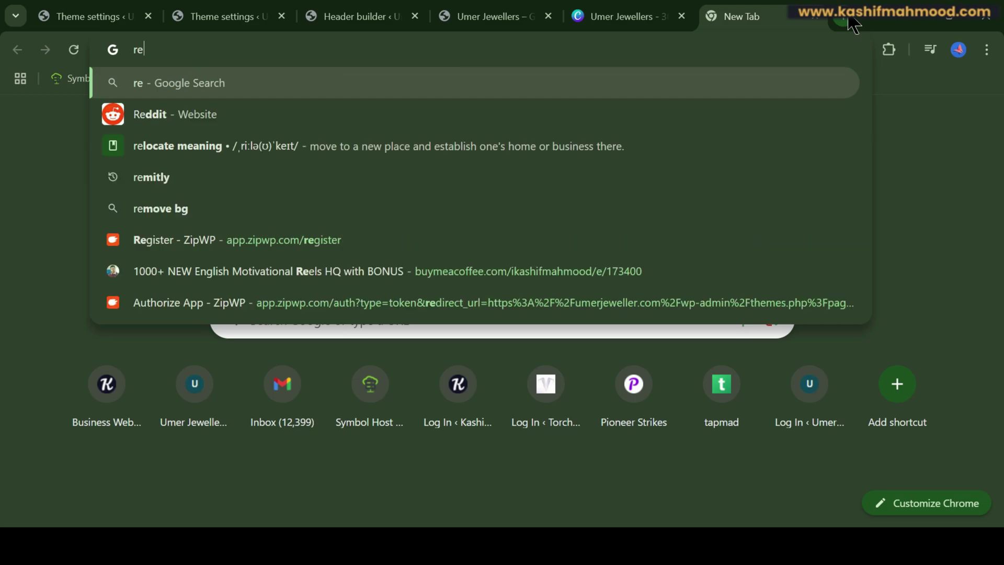
type("move bg")
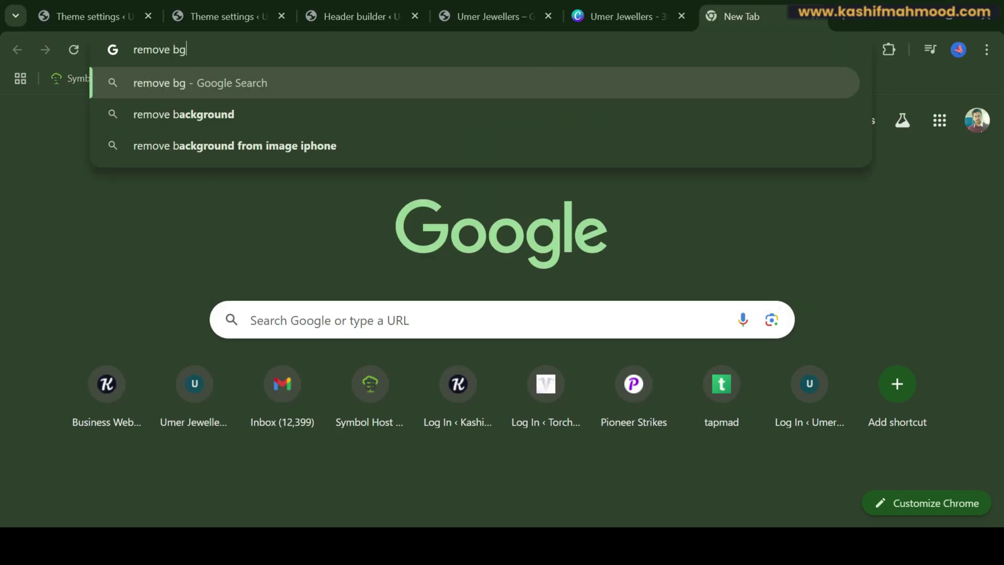
key("Return")
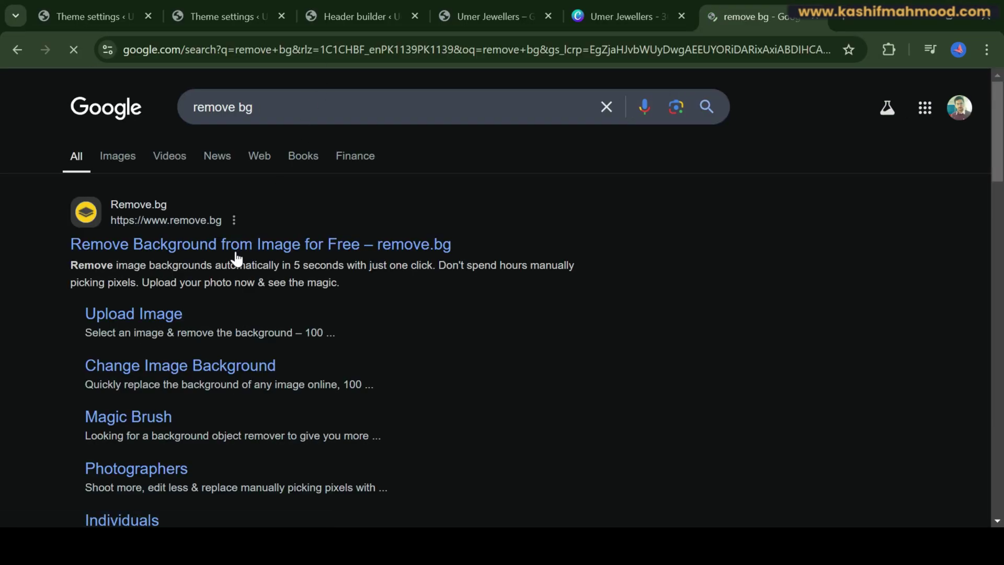
left_click(437, 251)
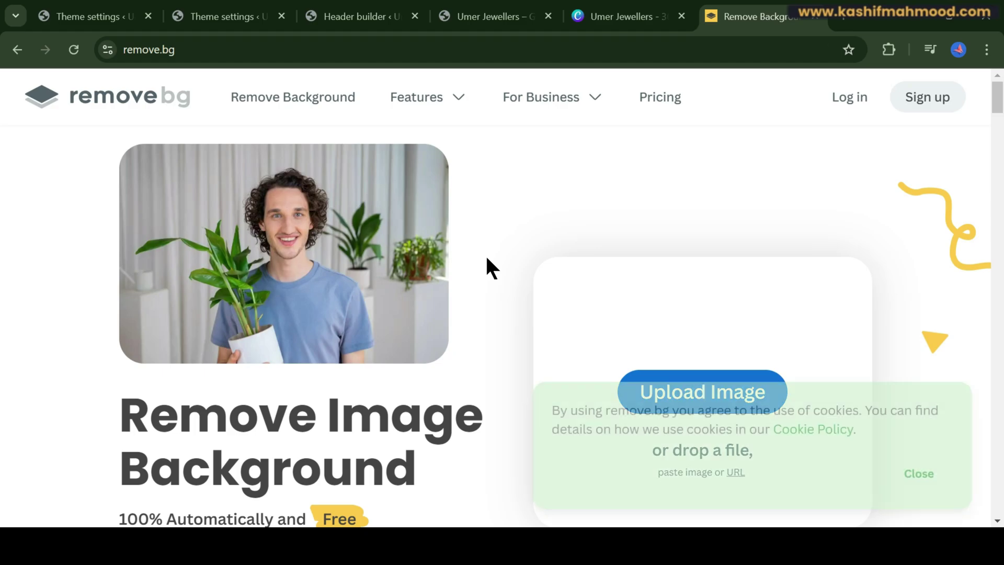
left_click(919, 476)
- Upload Umer Jewellers.png from Downloads, request the HD cut-out, then close the login page
left_click(704, 388)
left_click(477, 296)
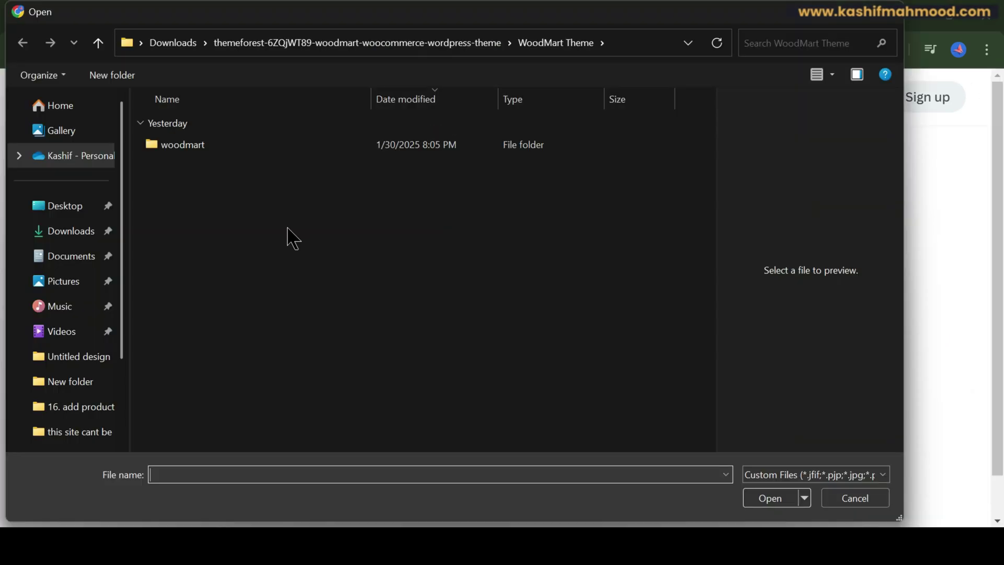
left_click(64, 232)
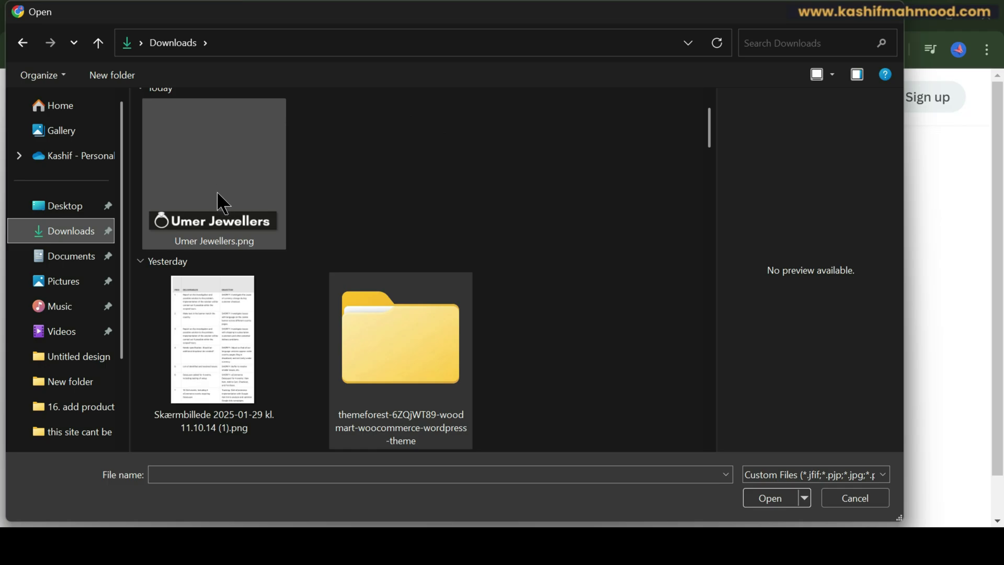
double_click(212, 230)
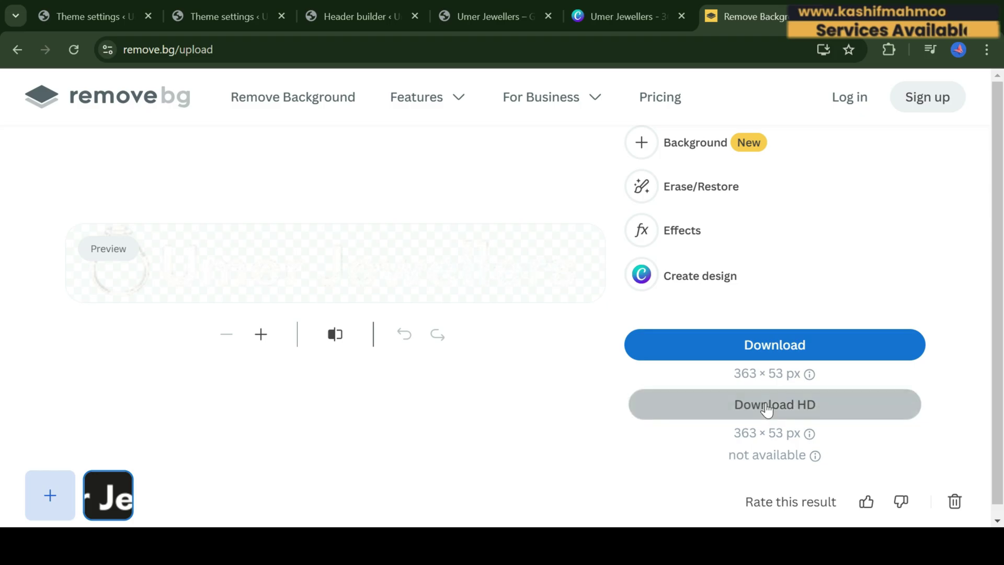
left_click(764, 406)
left_click(573, 314)
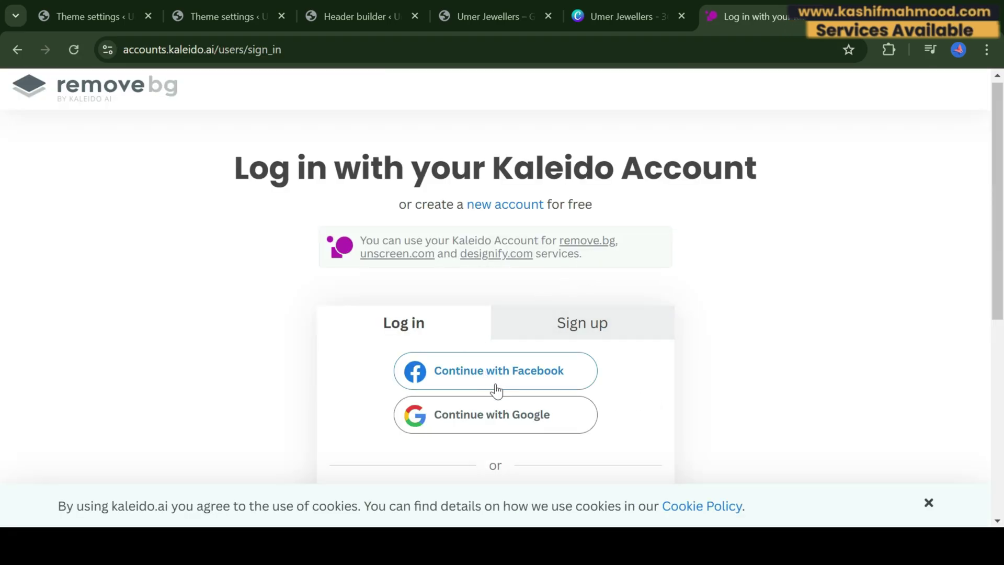
key("ctrl+w")
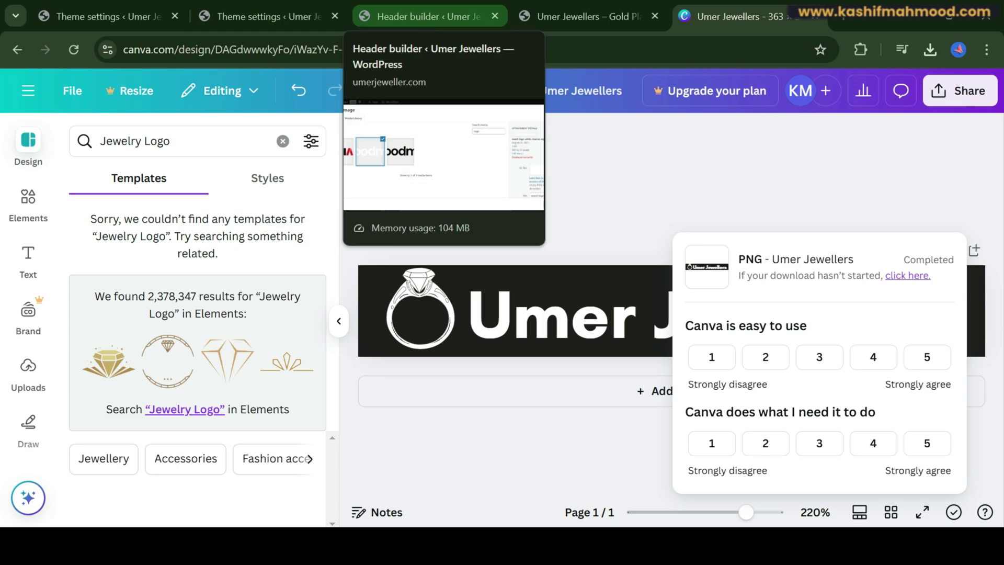
- Upload the transparent Umer Jewellers logo and set it as the header logo image
left_click(392, 18)
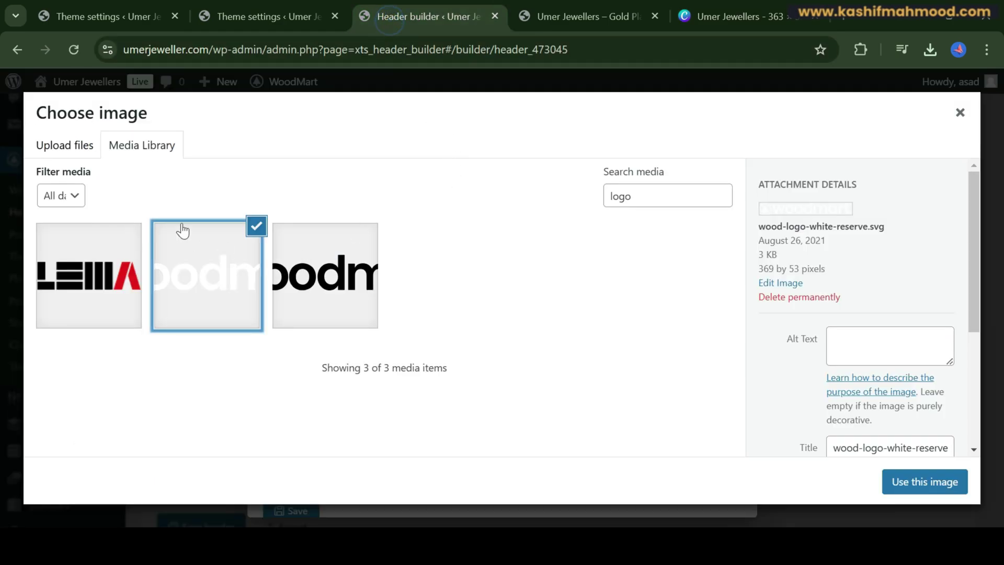
left_click(62, 146)
left_click(493, 327)
left_click(141, 145)
left_click(139, 155)
left_click(939, 484)
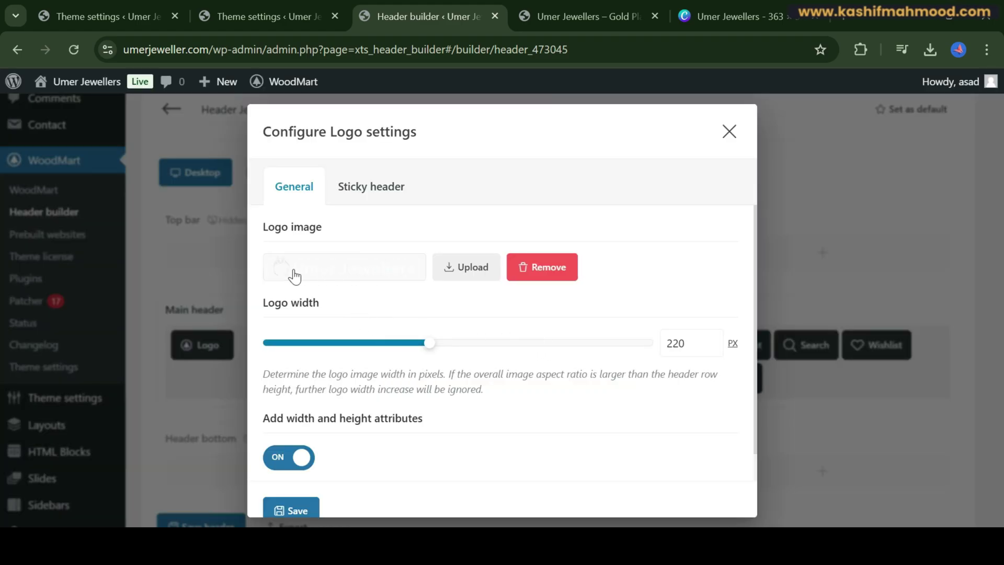
- Save the logo settings with the 220 px logo width
scroll(488, 397, "down", 1)
scroll(487, 396, "up", 1)
scroll(464, 406, "down", 1)
scroll(464, 393, "up", 1)
scroll(335, 445, "down", 1)
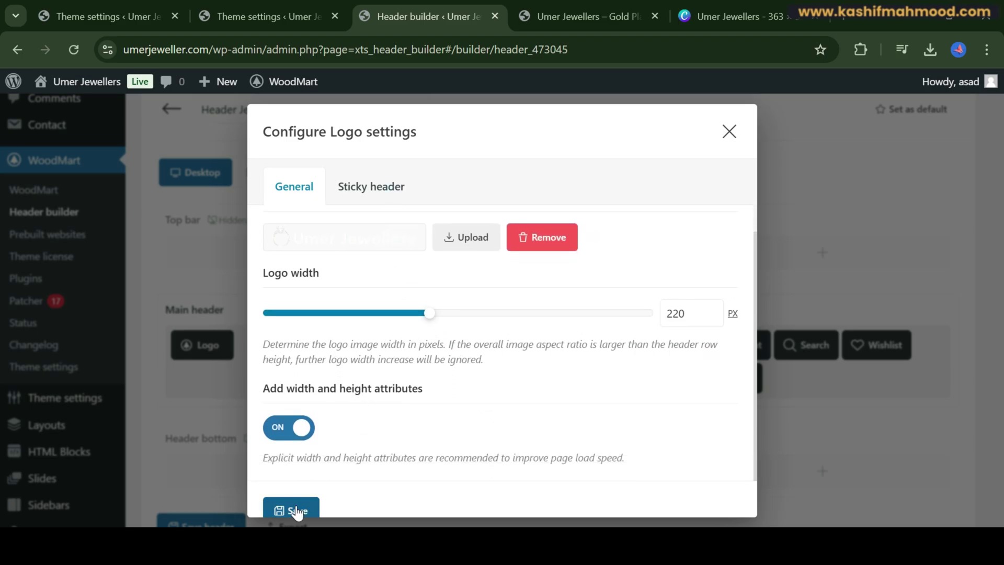
left_click(299, 511)
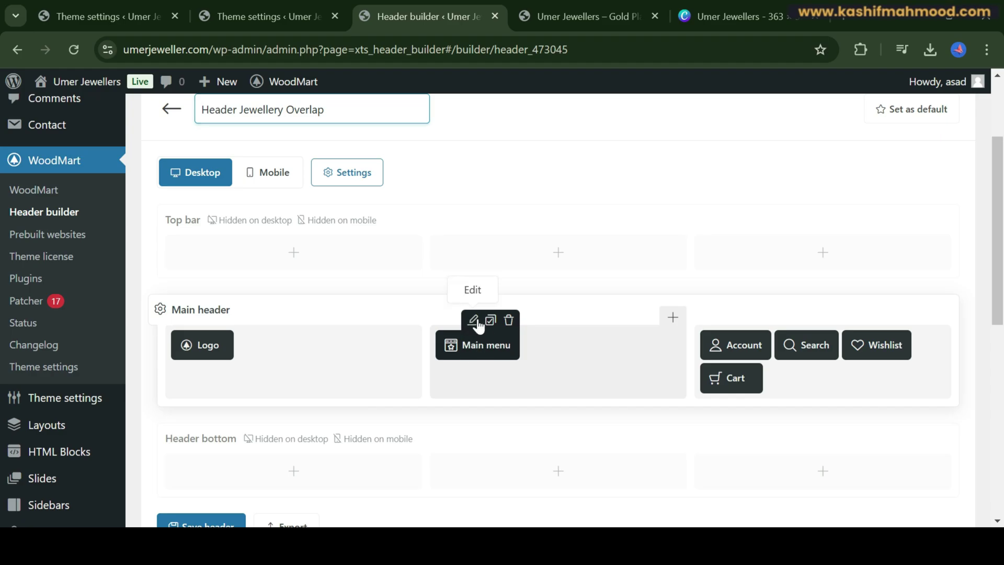
- Look over the Main menu settings without changes, then delete the Account element
left_click(477, 324)
left_click(314, 292)
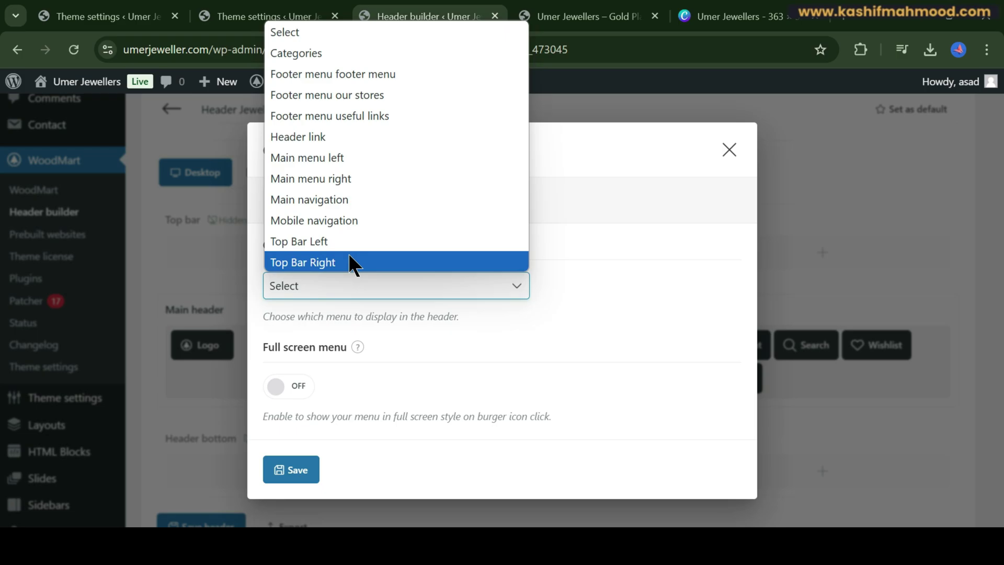
left_click(606, 287)
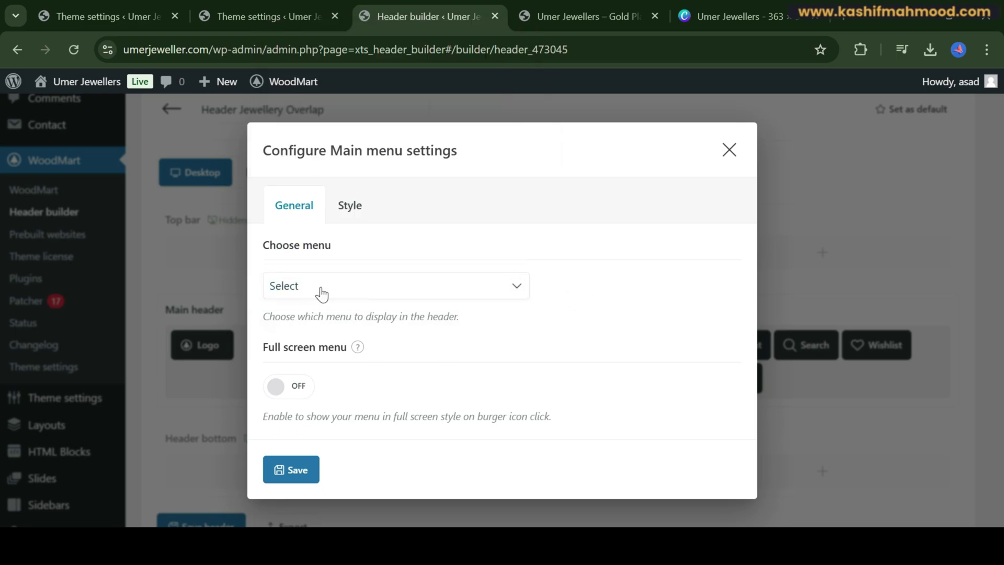
left_click(757, 137)
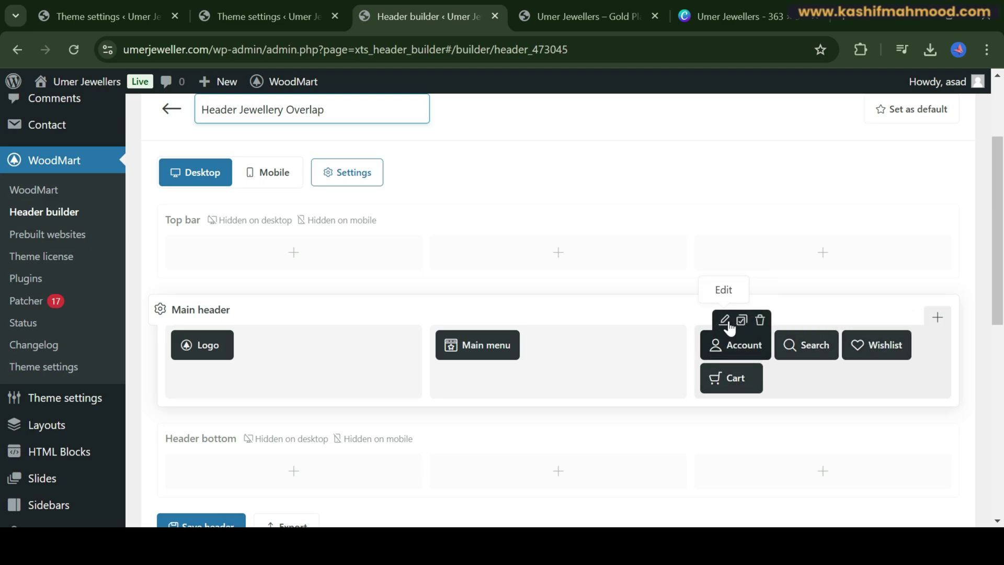
left_click(761, 325)
key("Return")
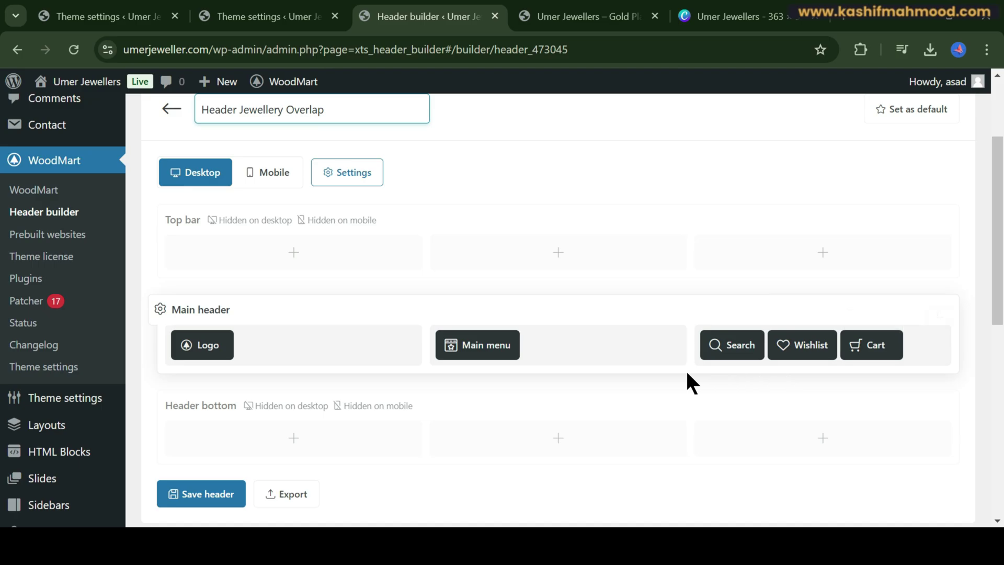
scroll(361, 319, "up", 3)
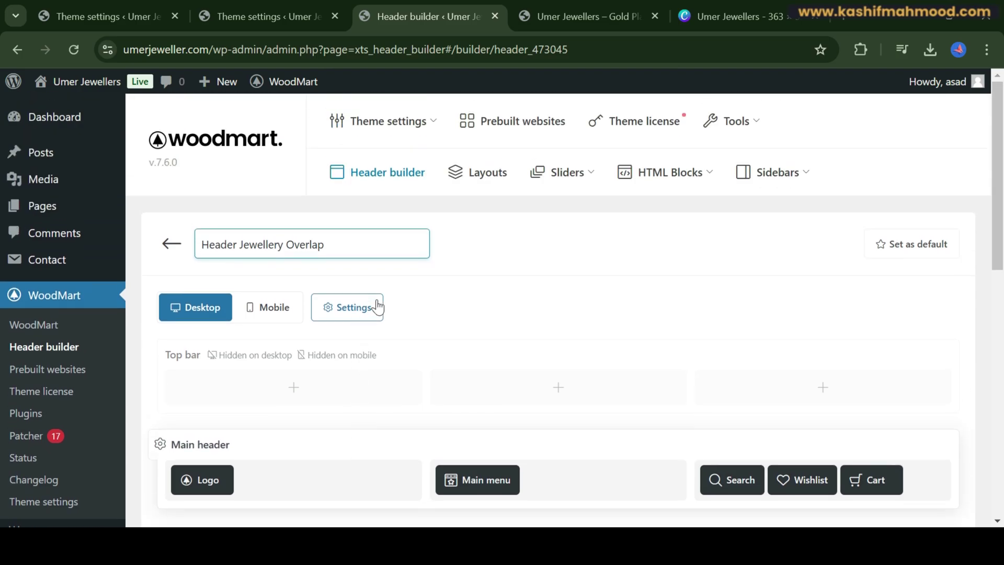
- Set the mobile header logo to the Umer Jewellers image and save
scroll(369, 306, "down", 2)
left_click(272, 231)
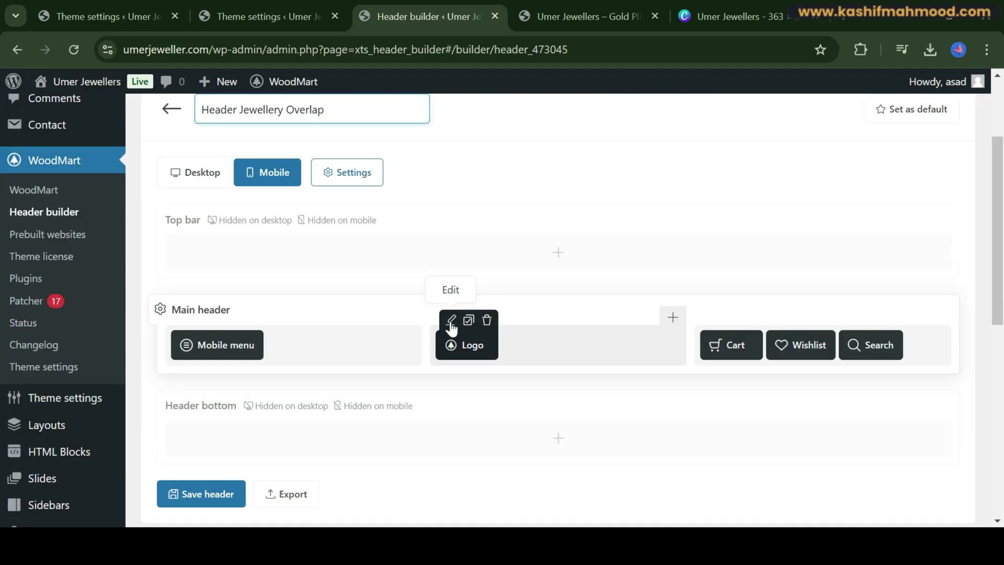
left_click(450, 321)
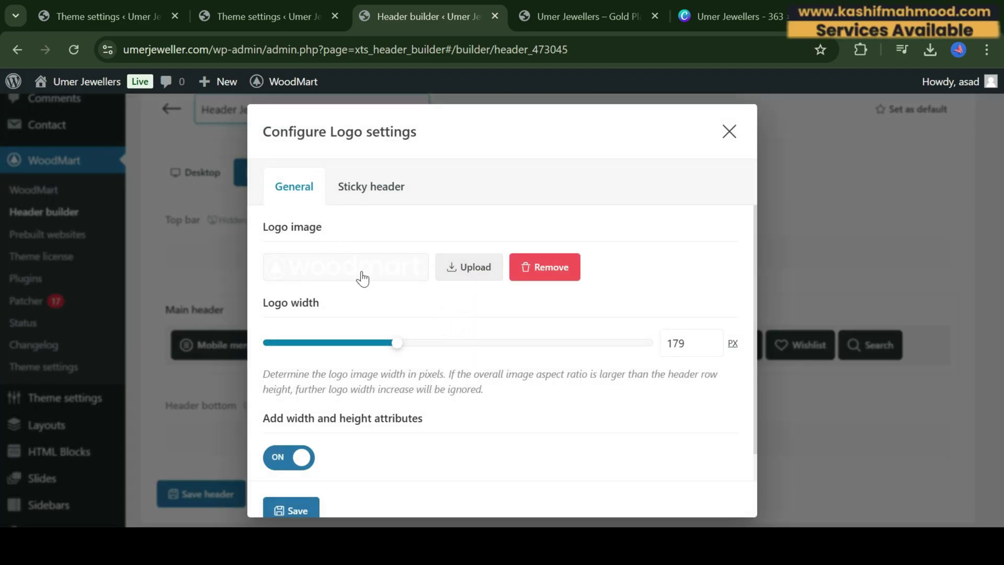
left_click(410, 276)
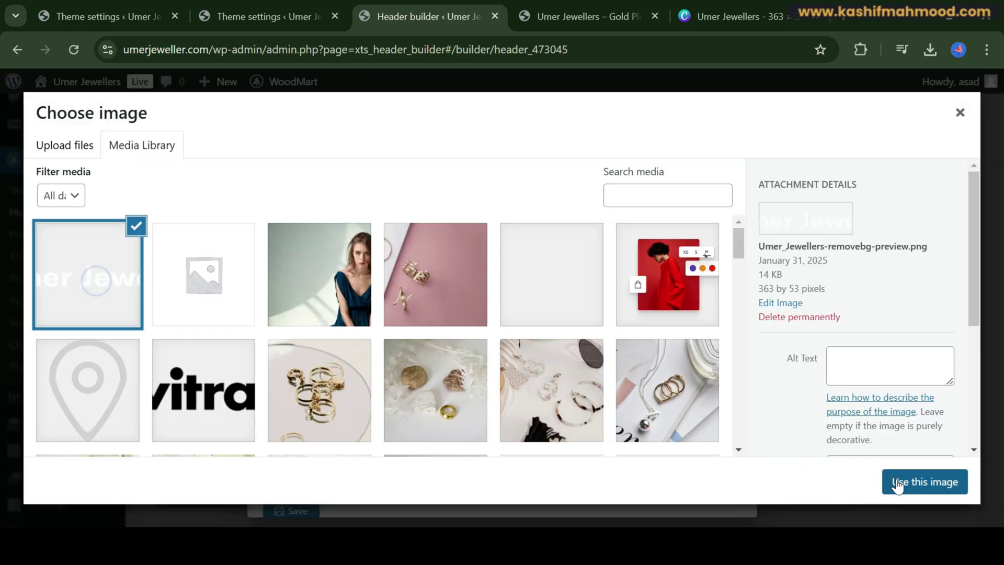
left_click(896, 479)
left_click(285, 512)
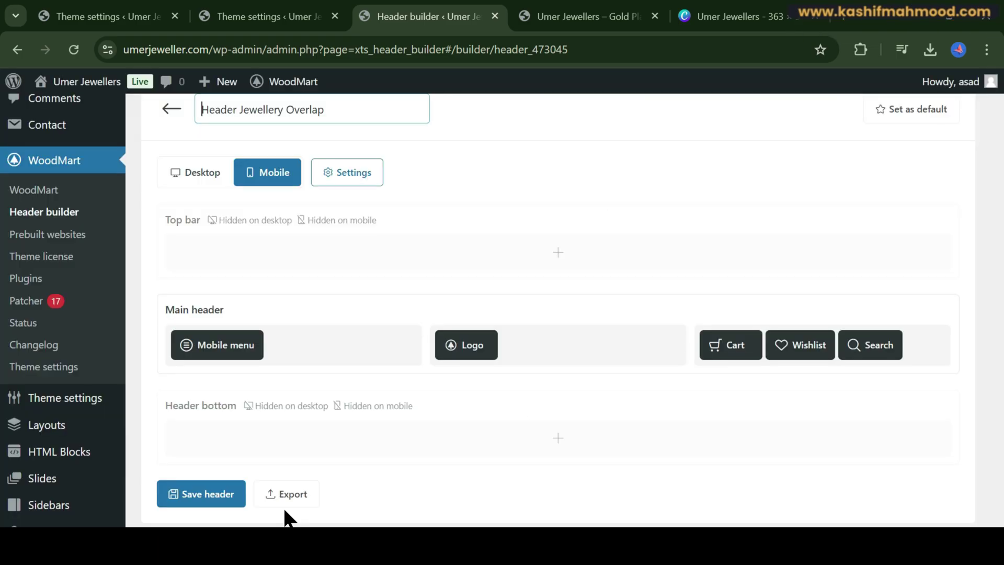
- Reopen the logo settings and view the sticky header logo options at 179 px width
mouse_move(501, 361)
left_click(451, 321)
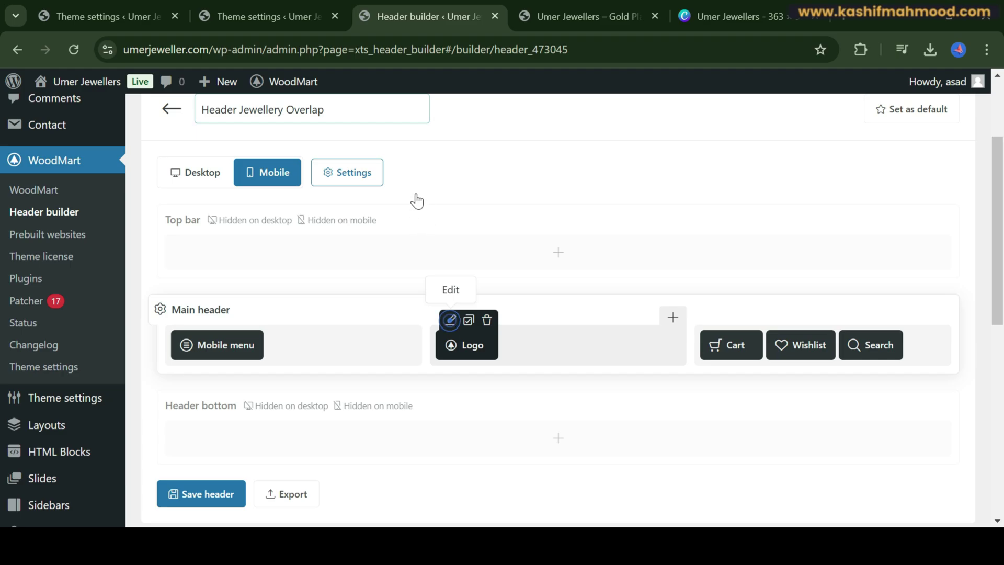
left_click(365, 182)
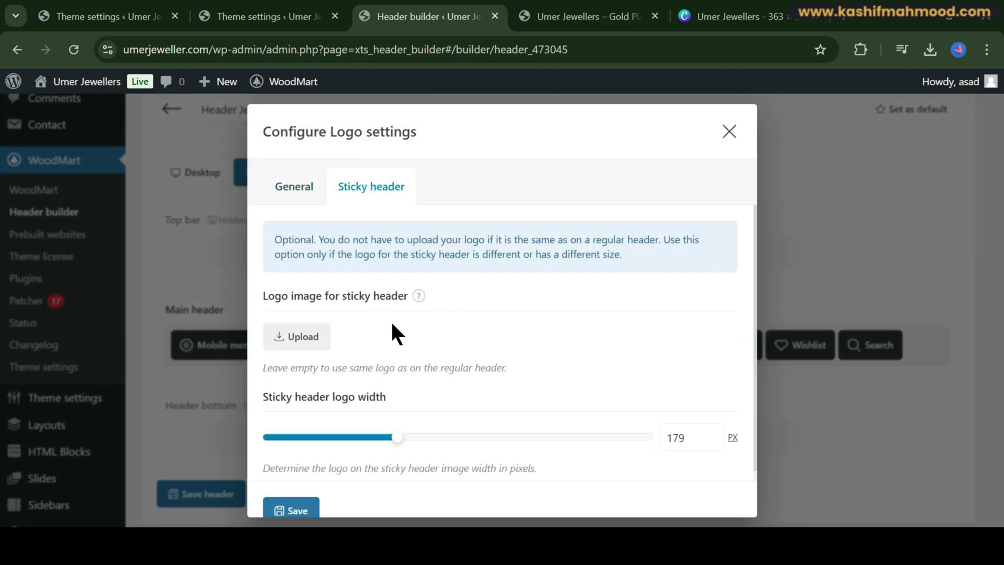
left_click_drag(263, 367, 512, 369)
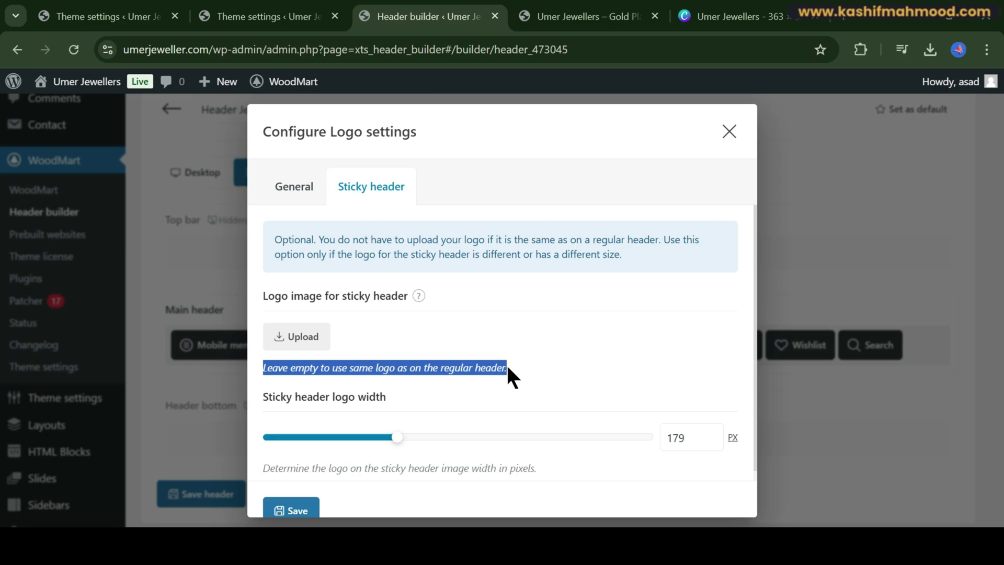
left_click(507, 367)
left_click(296, 182)
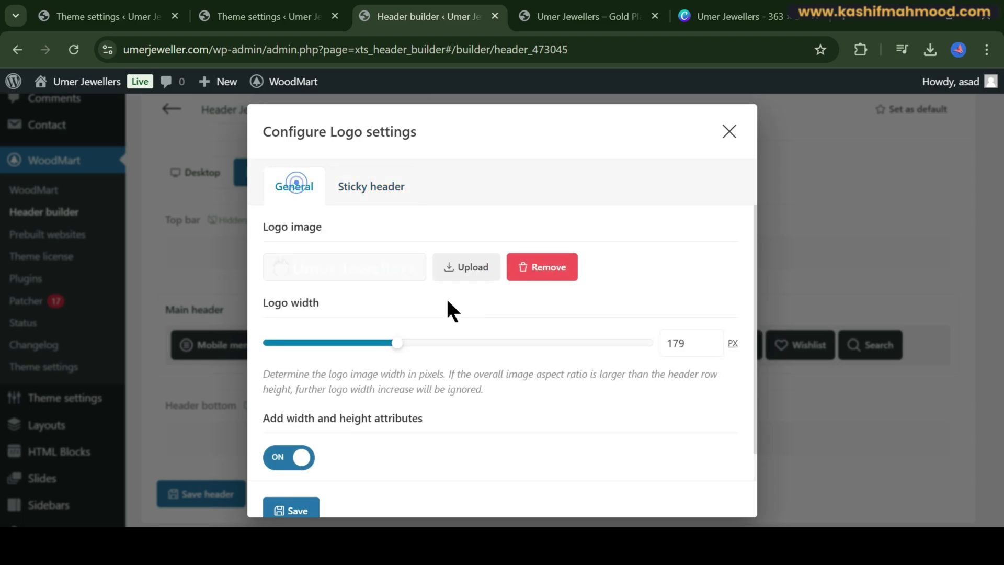
left_click(380, 198)
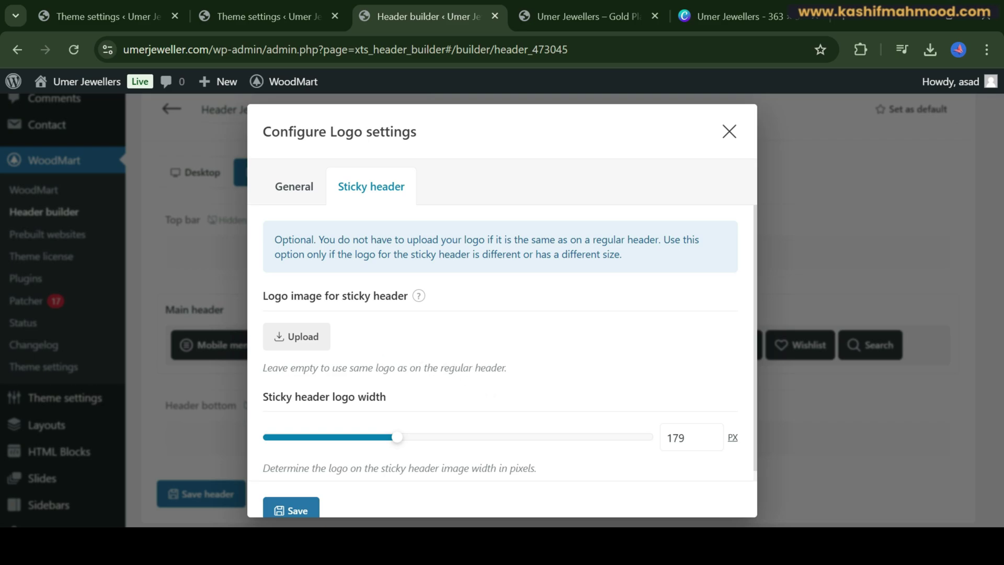
- Scroll the live storefront home page, then go back to the builder and close the logo dialog
left_click(579, 17)
scroll(452, 263, "down", 10)
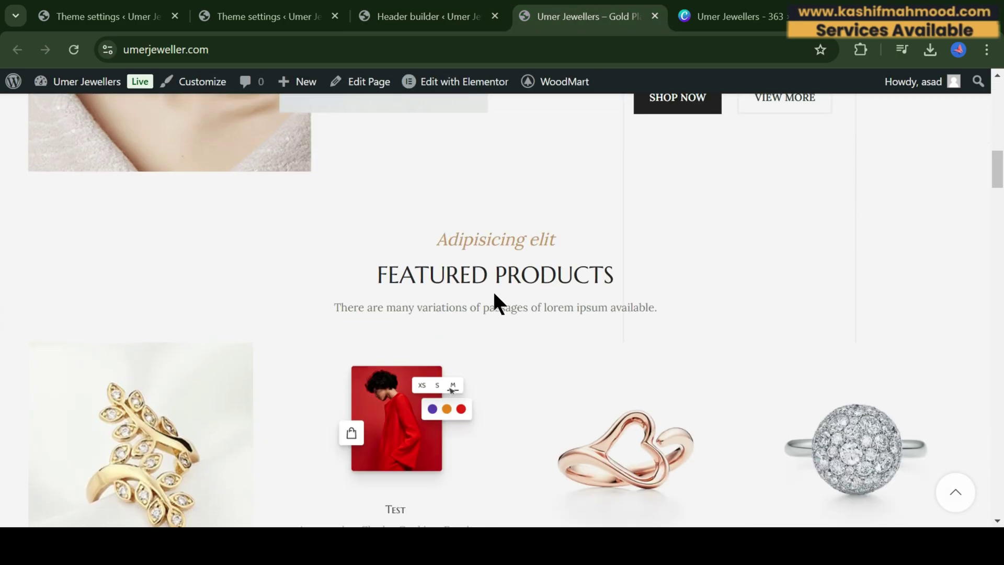
scroll(492, 289, "up", 10)
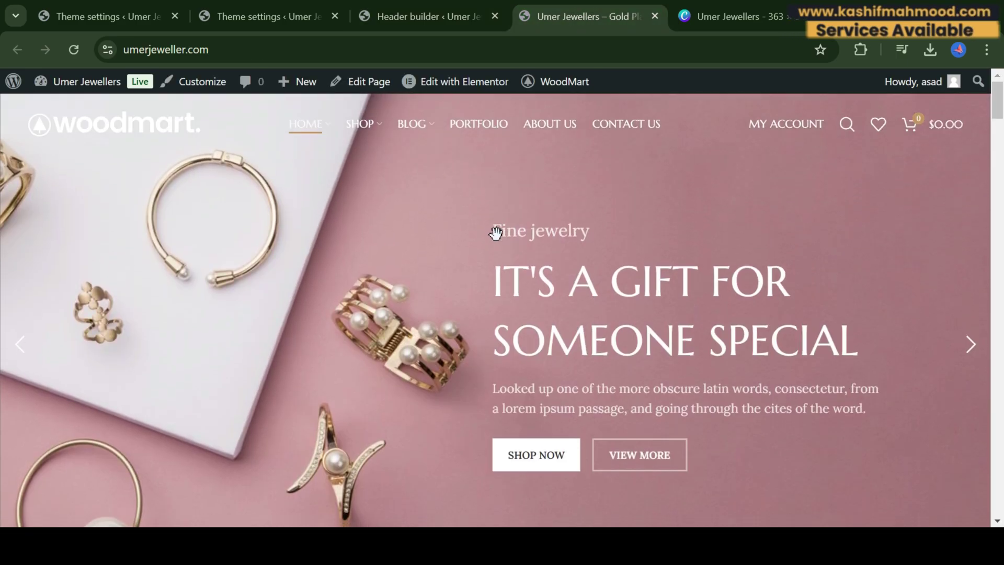
scroll(491, 231, "down", 6)
scroll(475, 204, "up", 2)
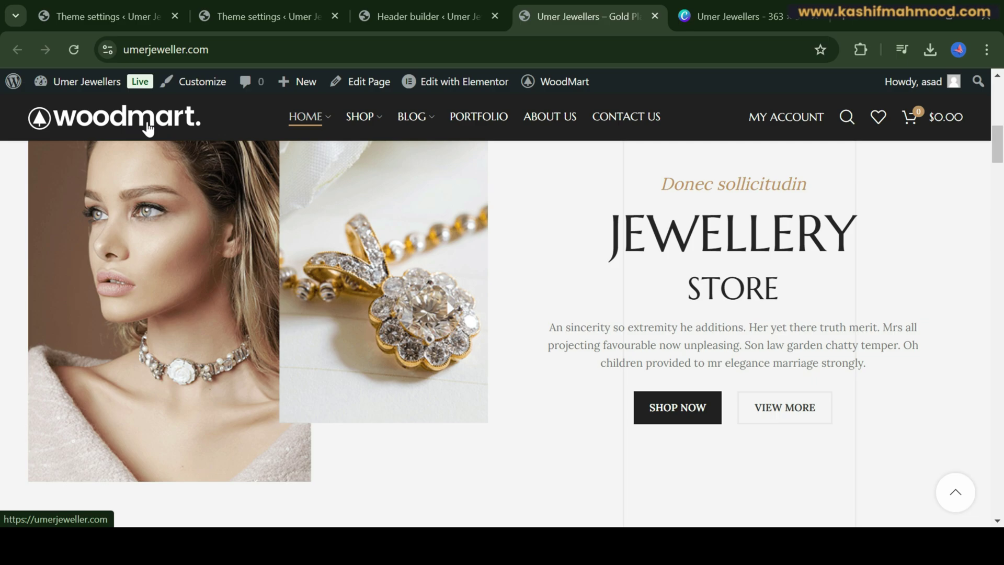
left_click(403, 18)
key("Escape")
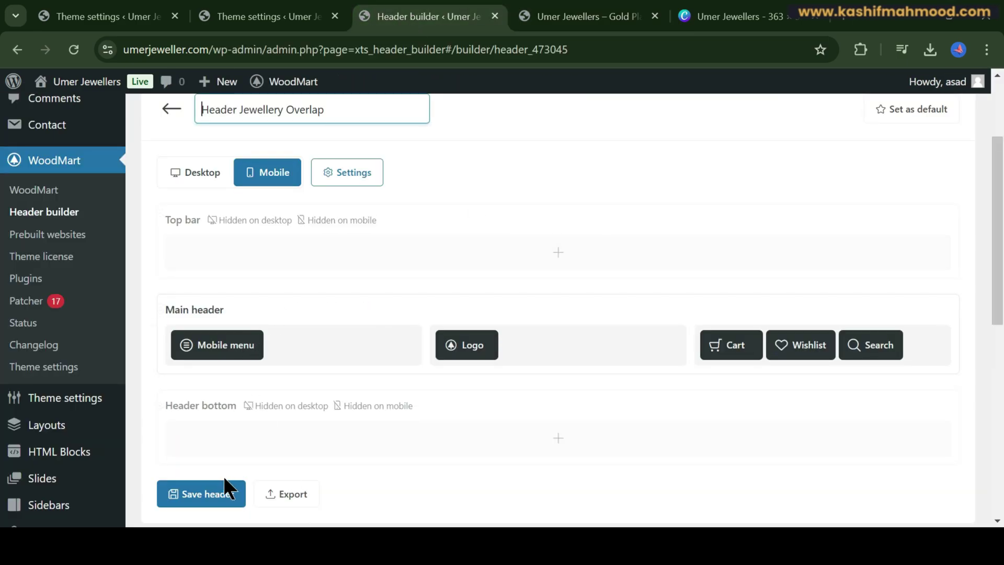
- Review the header's General and Sticky header settings, with overlap and sticky header on, then save
left_click(341, 174)
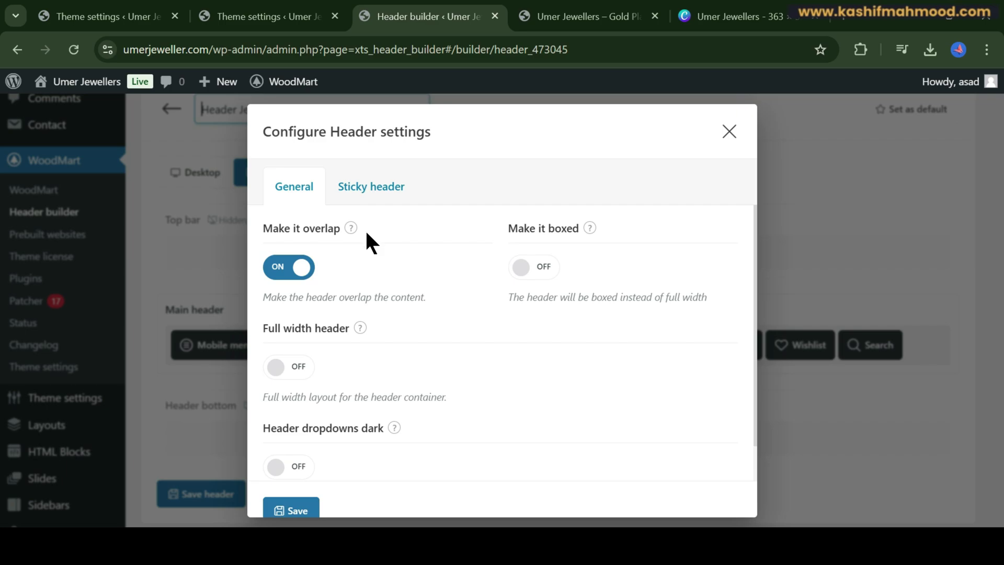
scroll(376, 308, "down", 1)
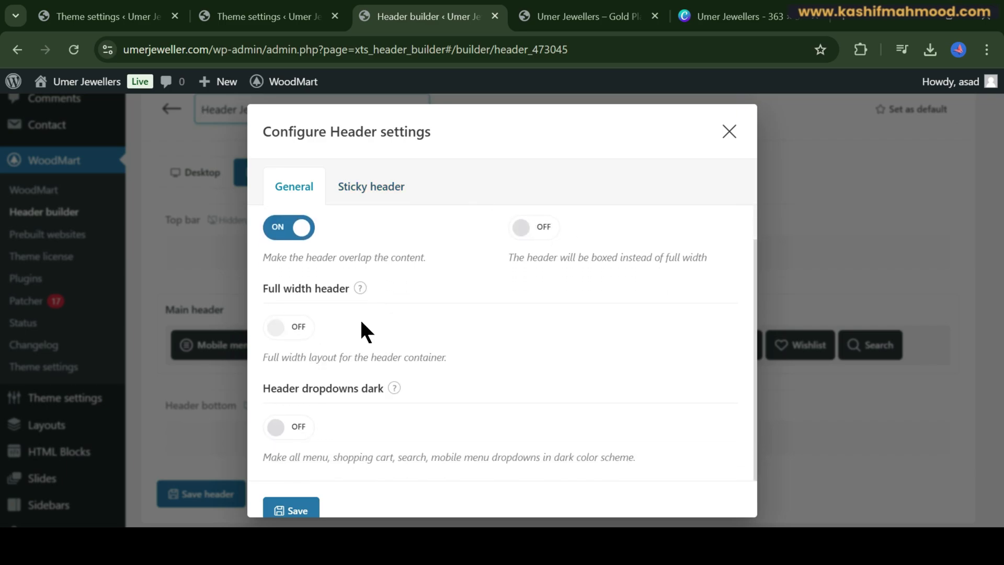
scroll(444, 356, "up", 1)
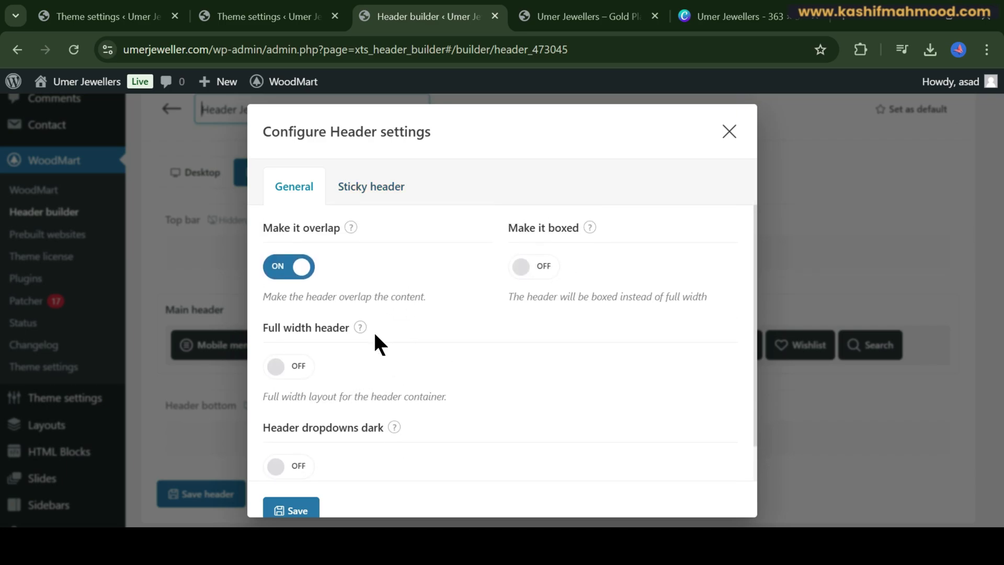
scroll(373, 330, "down", 1)
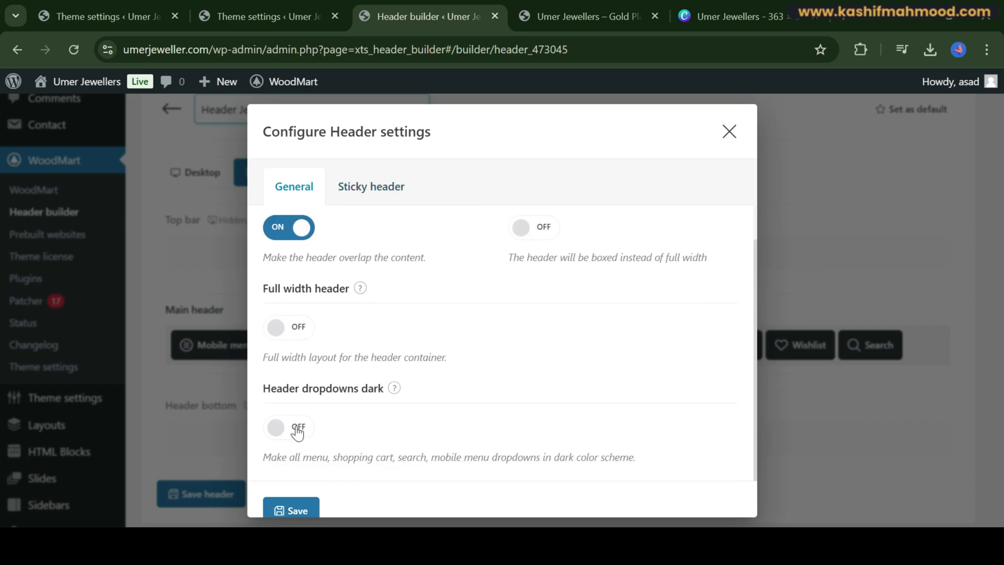
left_click(376, 192)
scroll(333, 423, "down", 1)
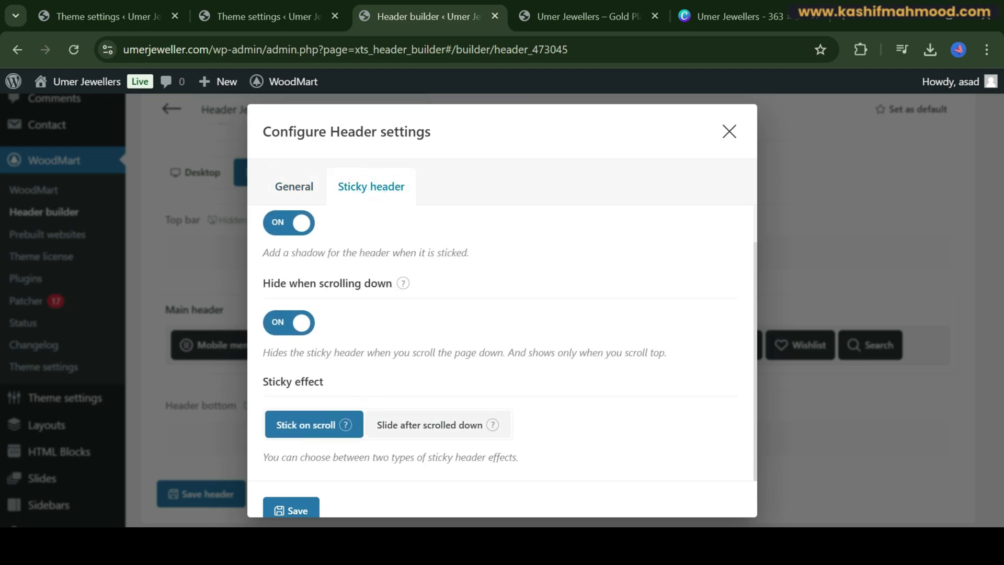
left_click(291, 513)
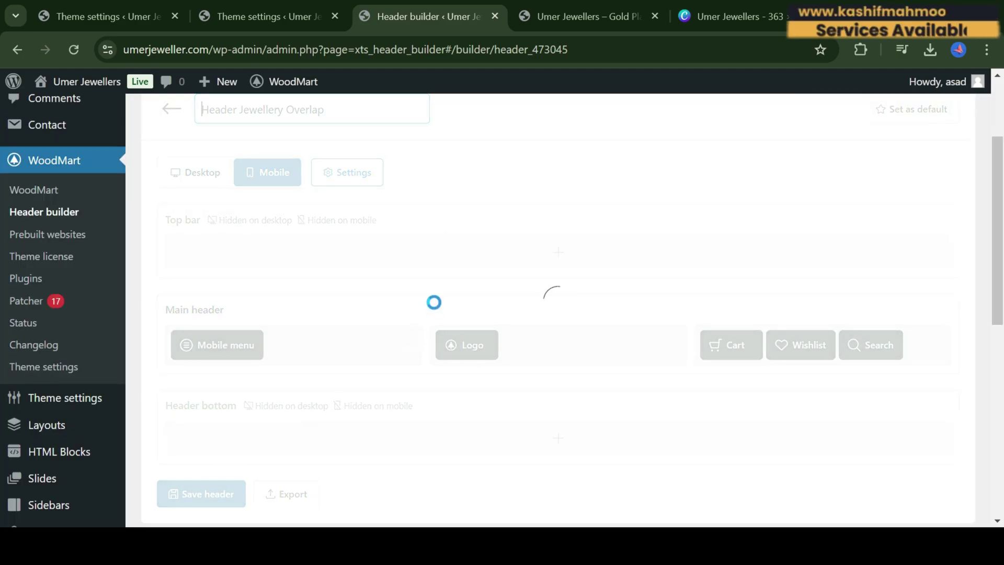
- Reload the storefront homepage to check the header changes
key("ctrl+Tab")
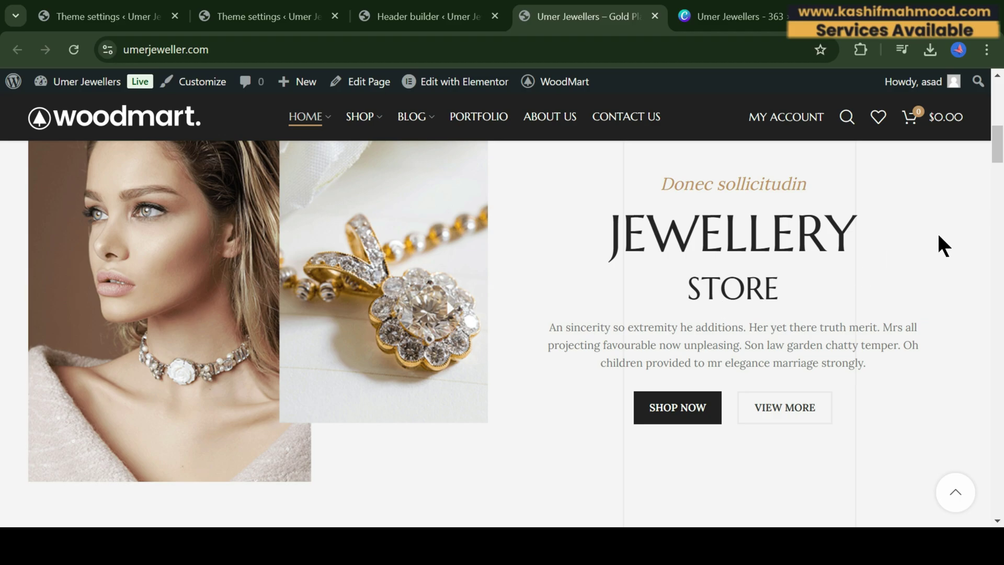
left_click(74, 49)
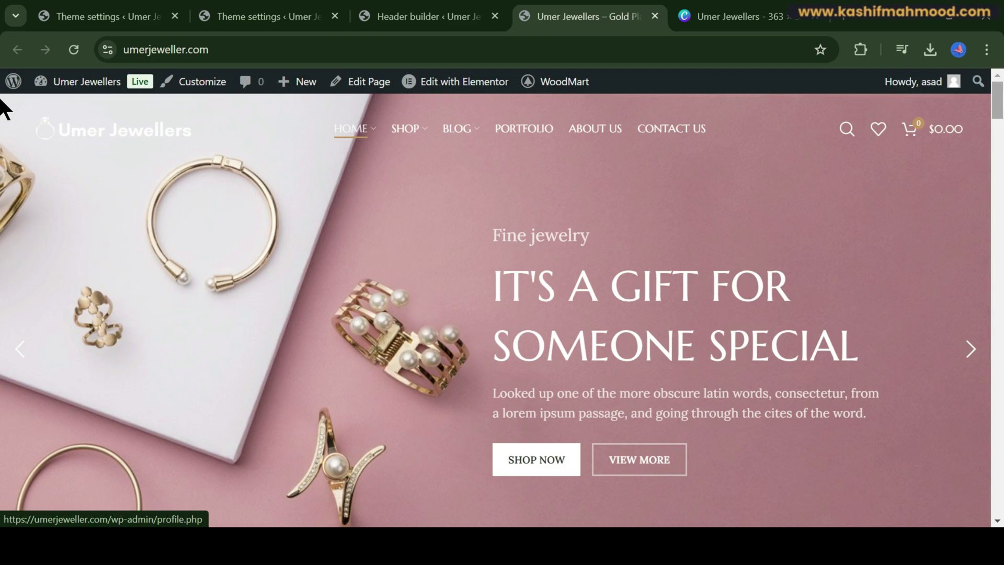
scroll(5, 124, "down", 5)
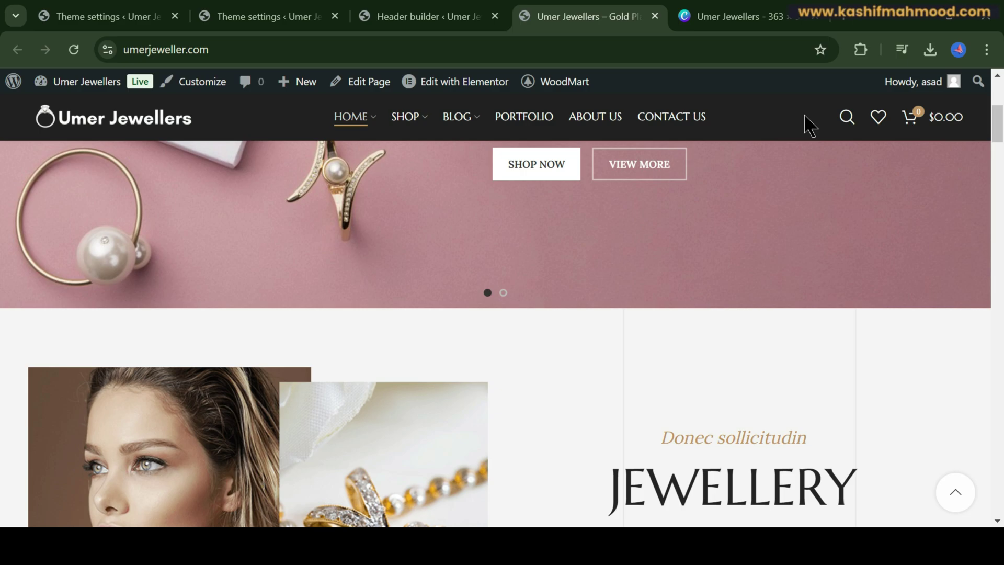
- Narrow the page to mobile width with DevTools and open the side menu
right_click(893, 356)
left_click(683, 496)
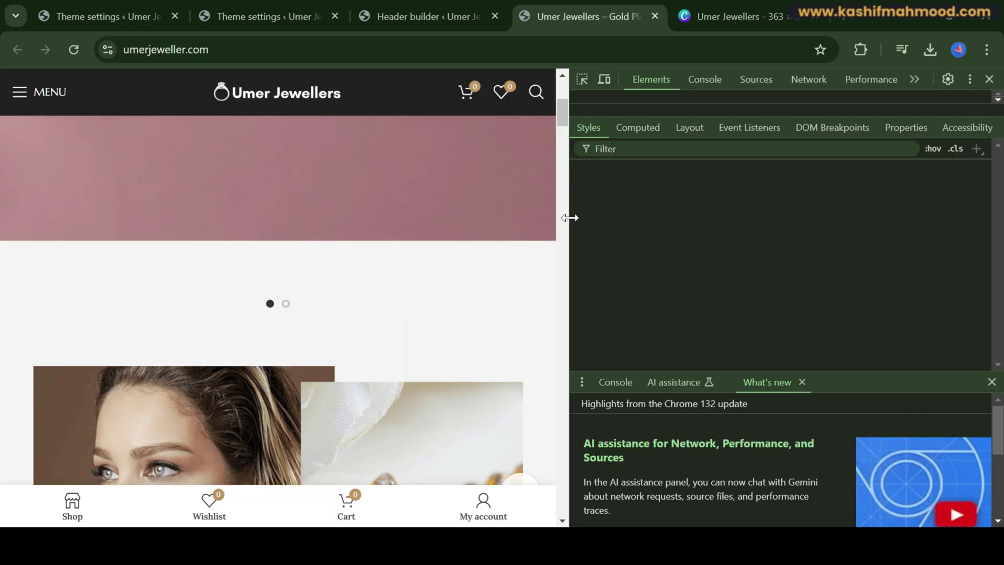
left_click_drag(570, 218, 278, 220)
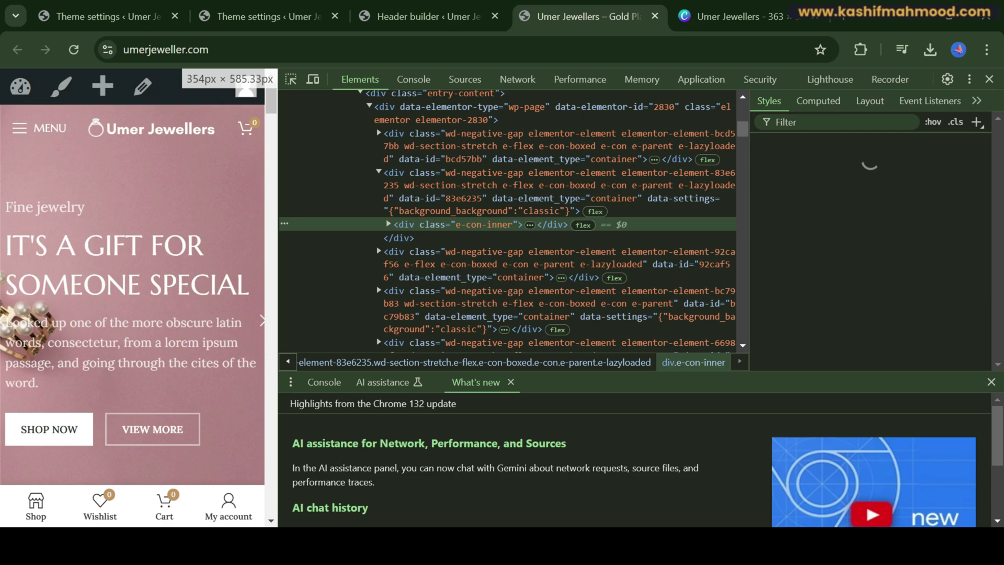
left_click(19, 131)
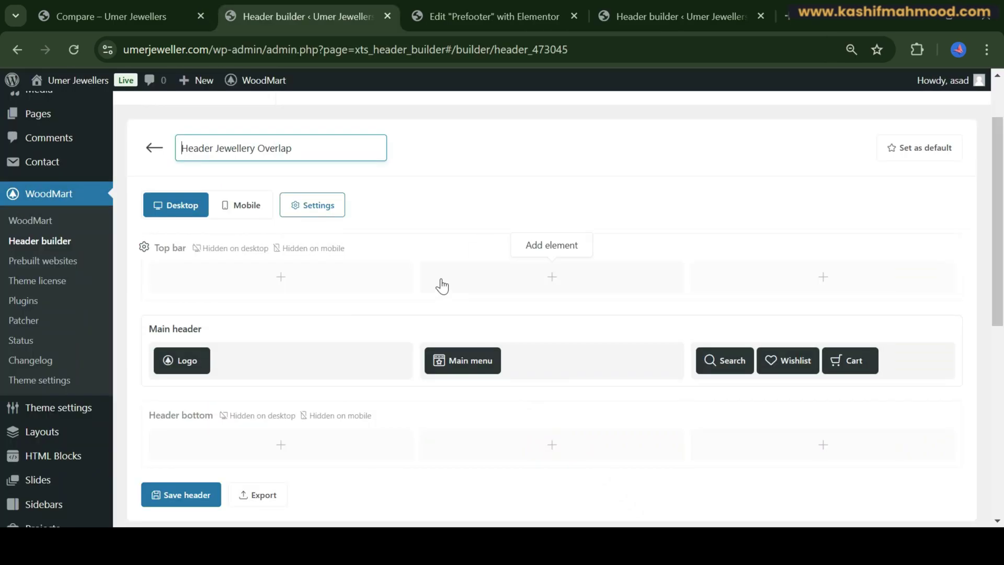
- Open the Default header layout for editing, then view the site's Compare page
left_click(50, 240)
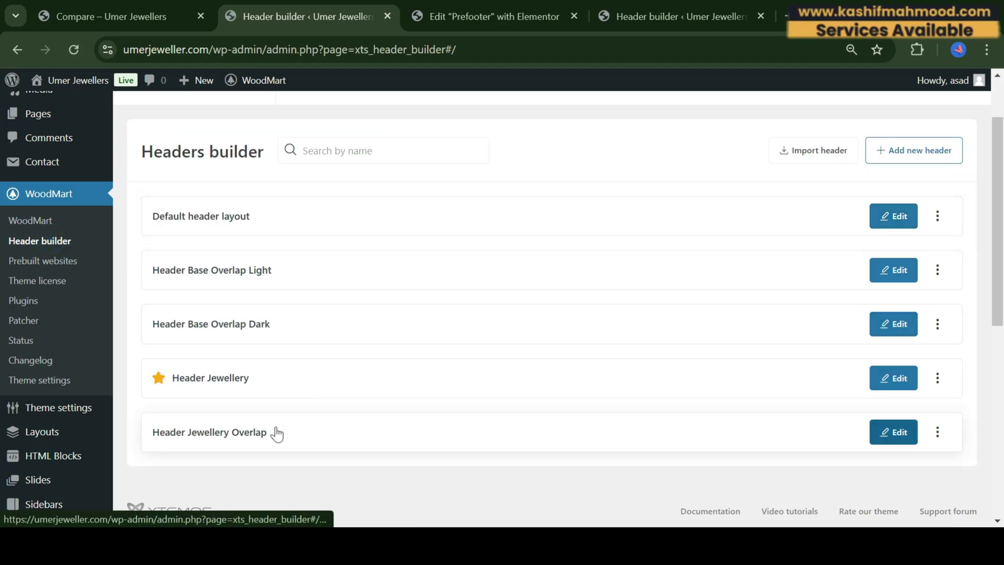
left_click(895, 220)
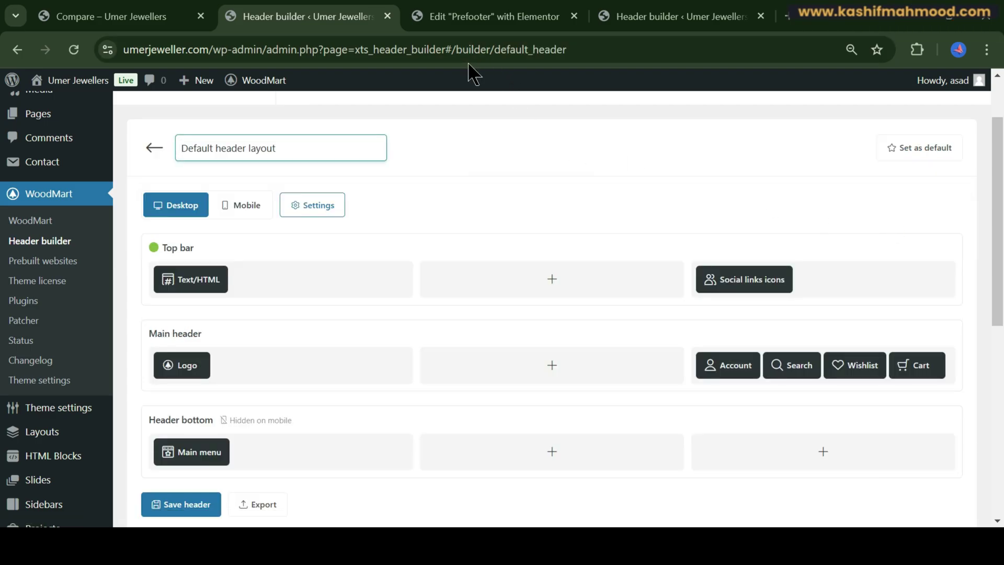
left_click(101, 16)
scroll(251, 209, "down", 3)
scroll(324, 167, "up", 3)
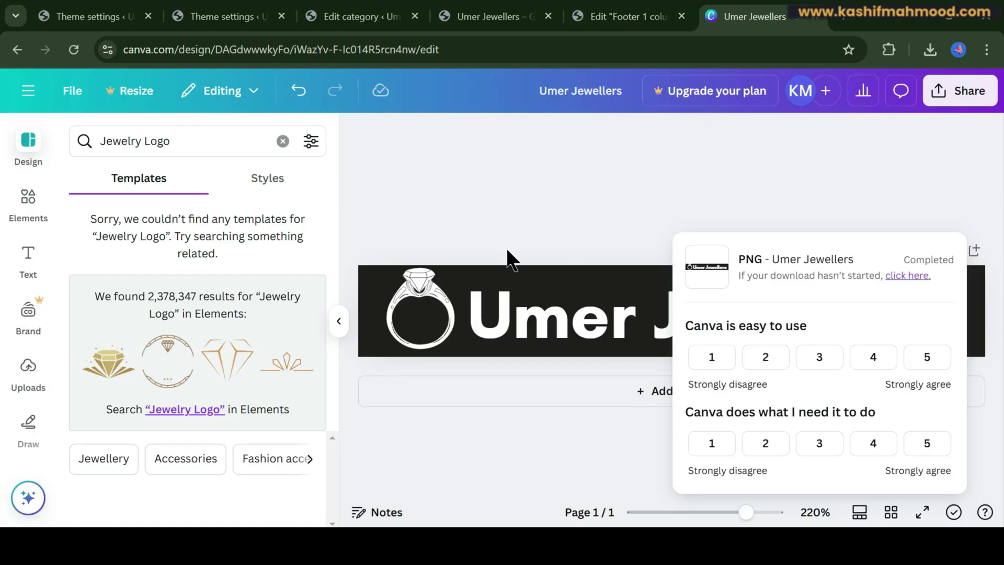
- Make the ring graphic and the Umer Jewellers text black
left_click(507, 259)
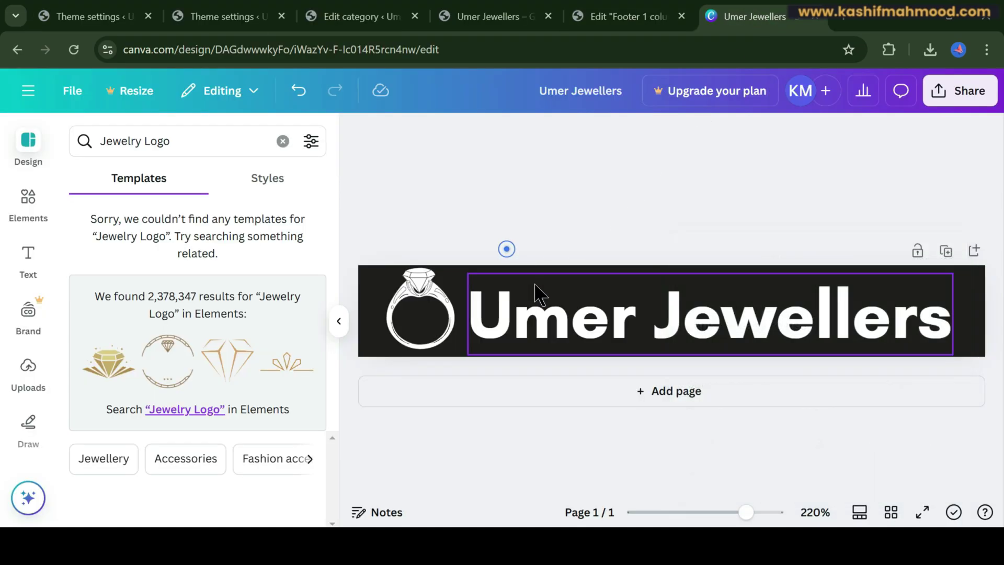
left_click(491, 280)
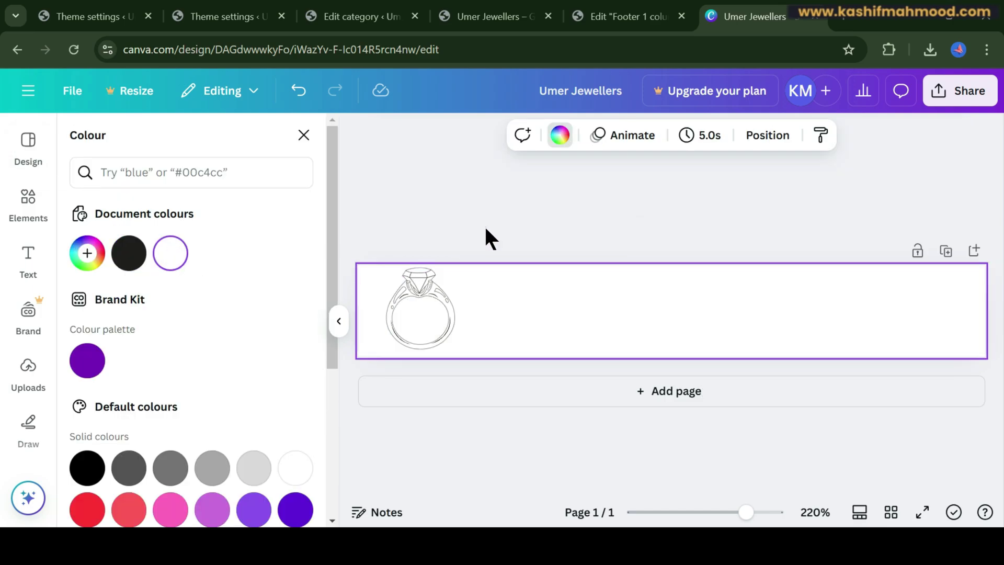
left_click(432, 308)
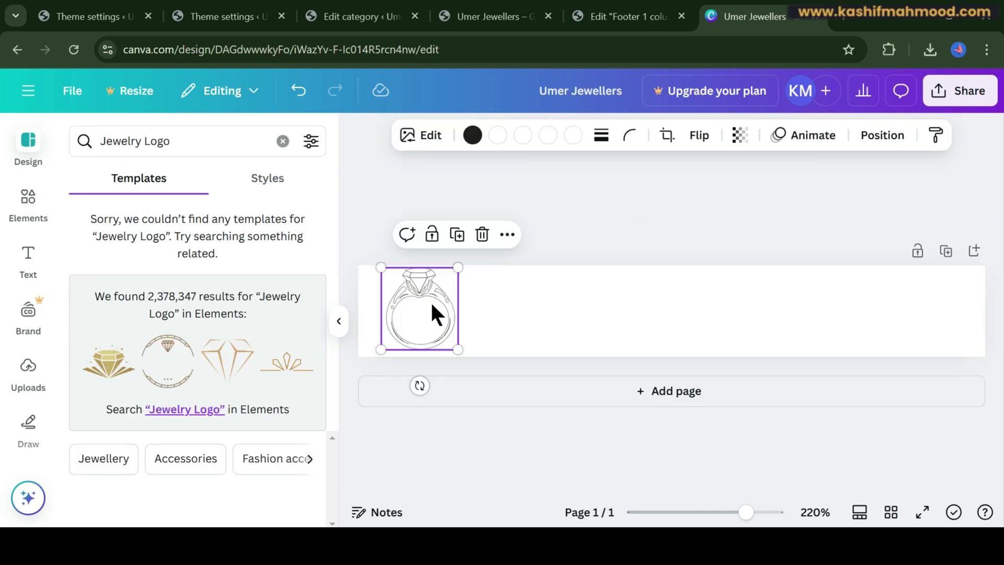
left_click(473, 135)
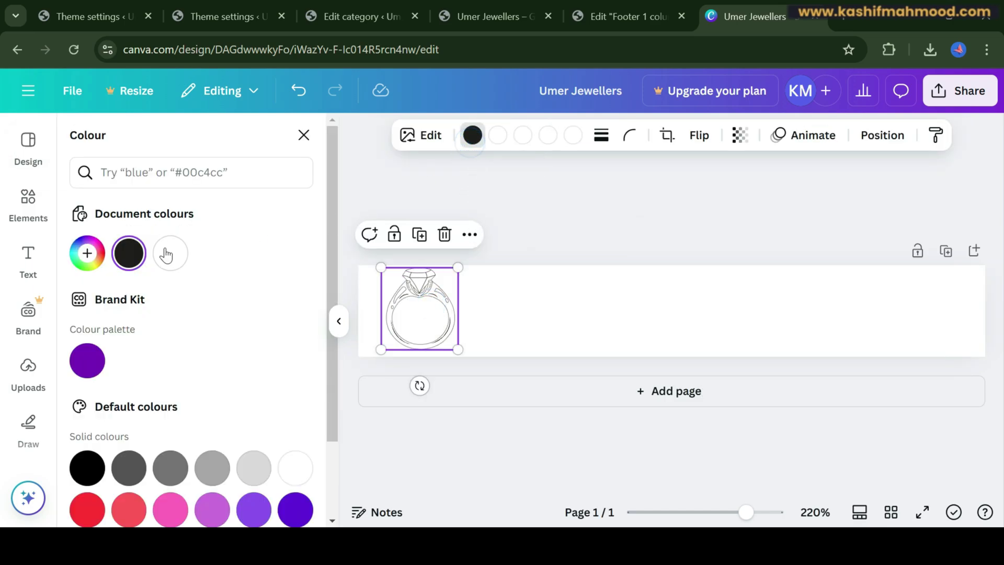
key("Tab")
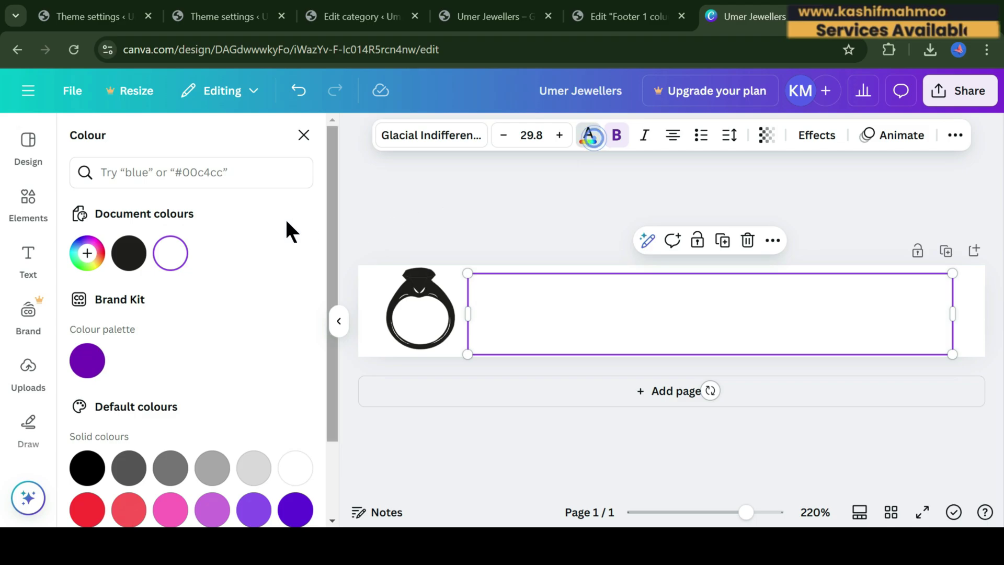
left_click(129, 253)
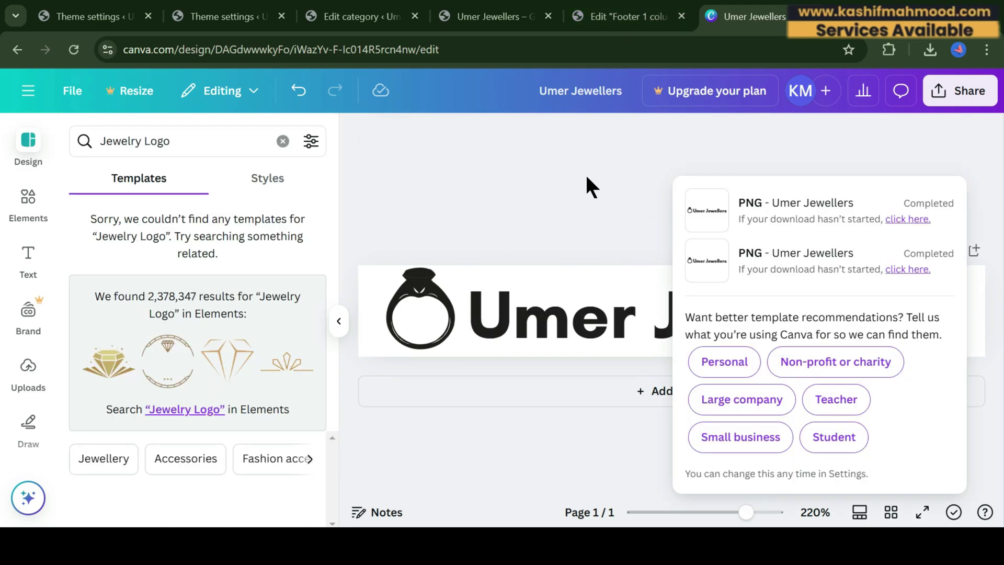
left_click(586, 175)
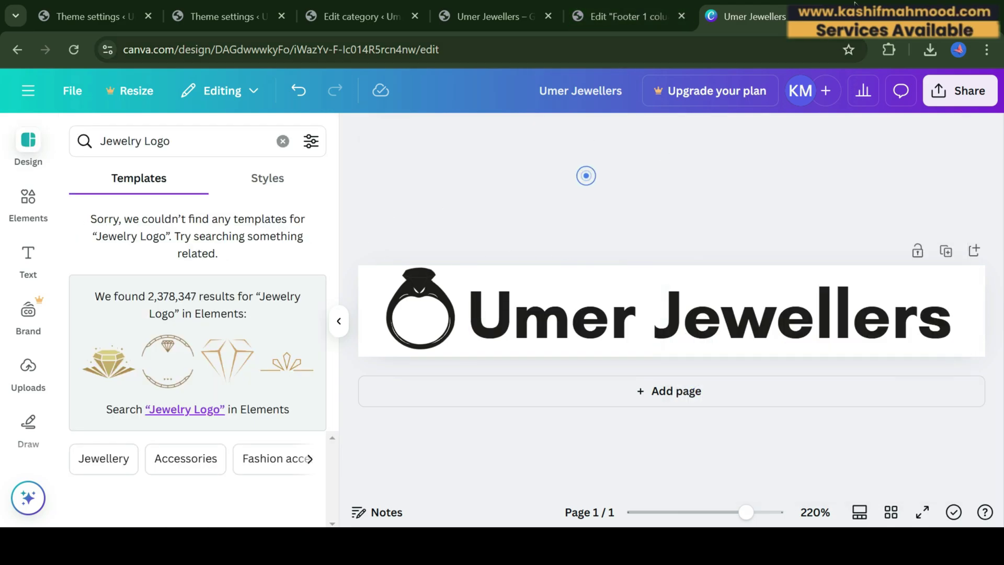
- Search for remove bg in a new browser tab
key("ctrl+t")
type("rem")
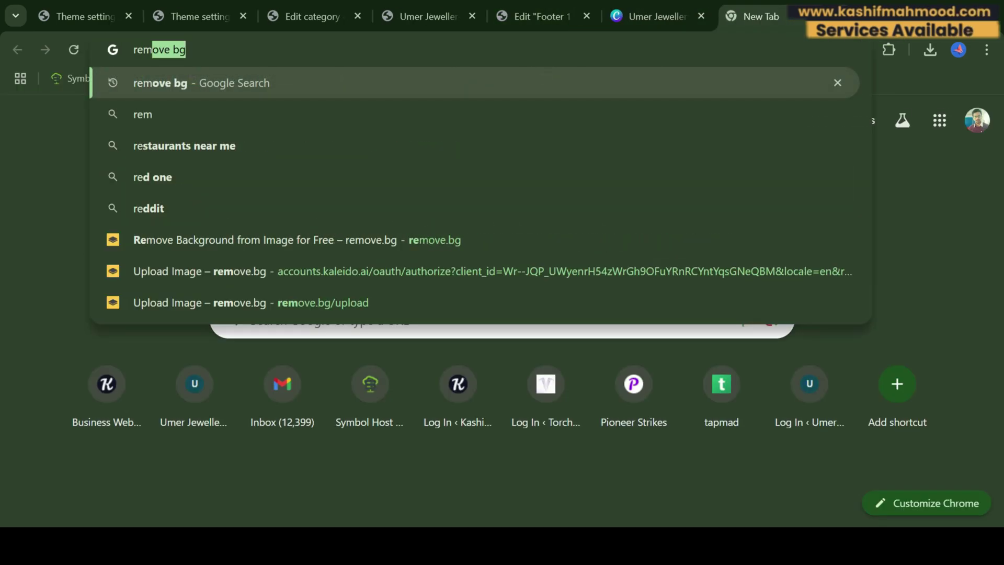
type("ove")
key("Return")
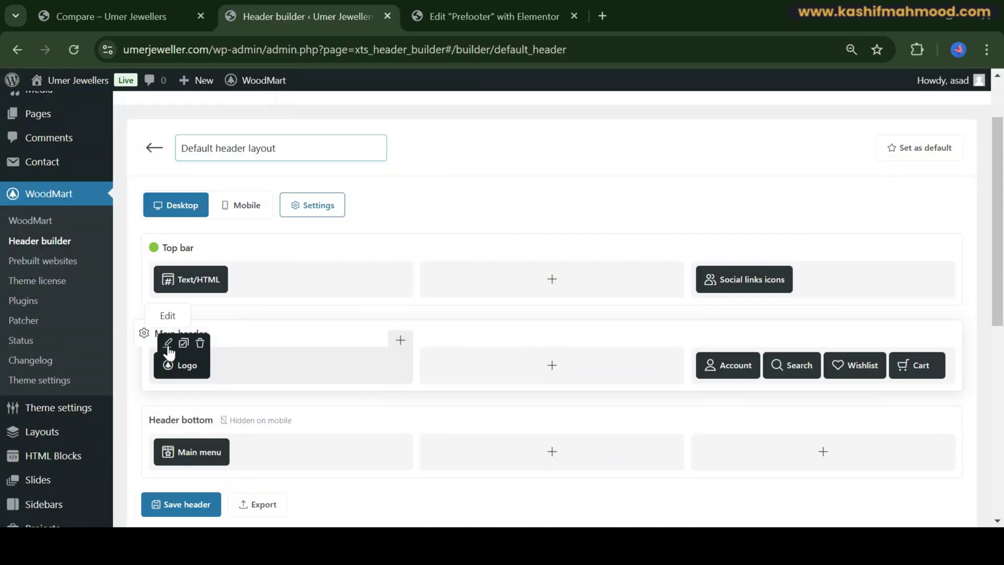
- Upload the new Umer Jewellers logo image in the header's Logo settings
left_click(168, 343)
left_click(313, 252)
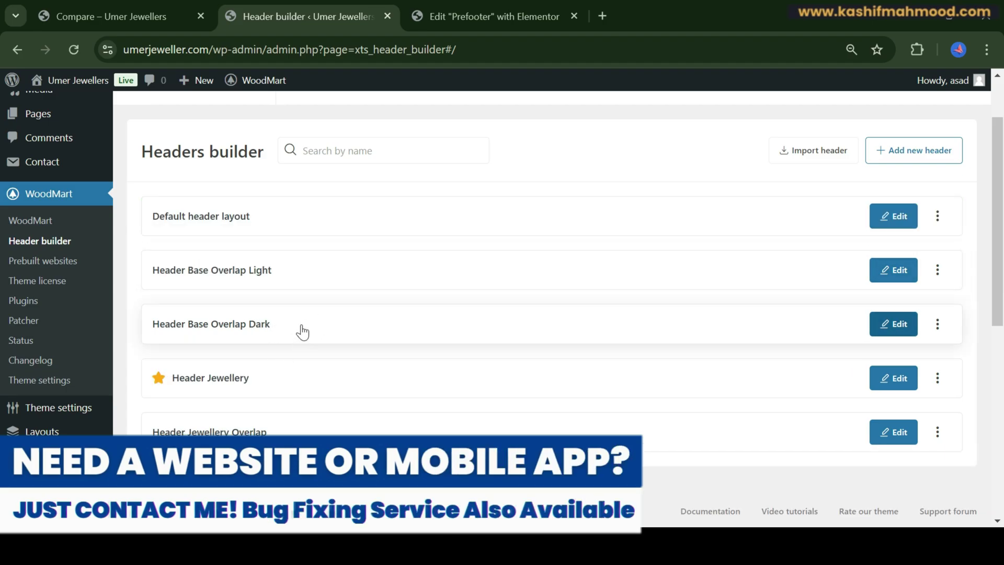
left_click(242, 390)
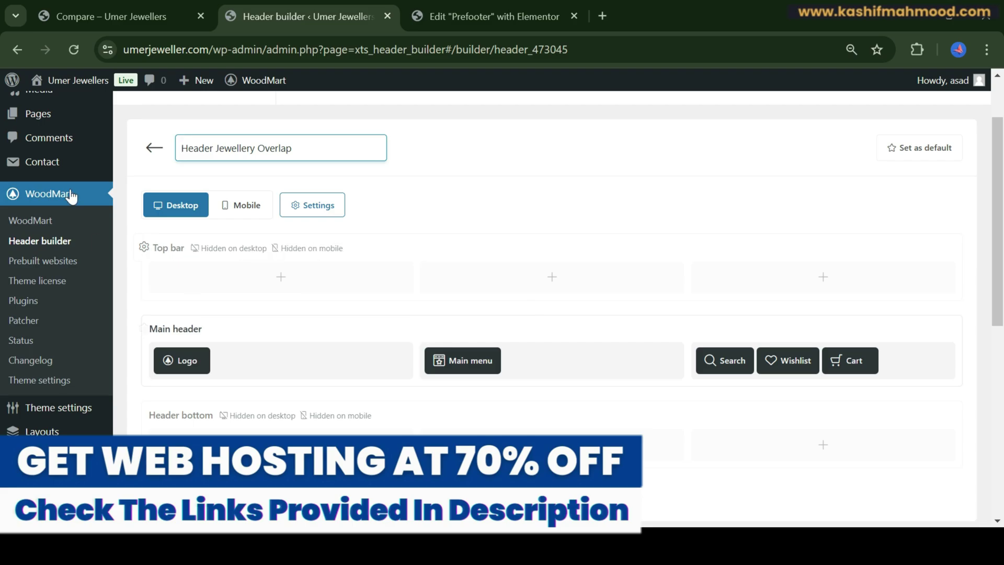
- Reload the Compare page without developer tools to check the new logo
key("ctrl+1")
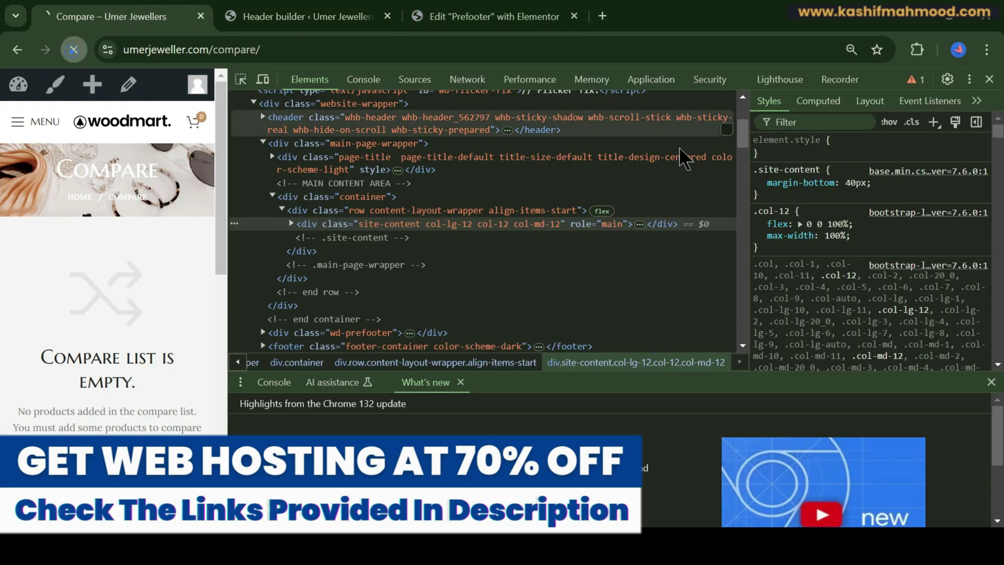
key("F12")
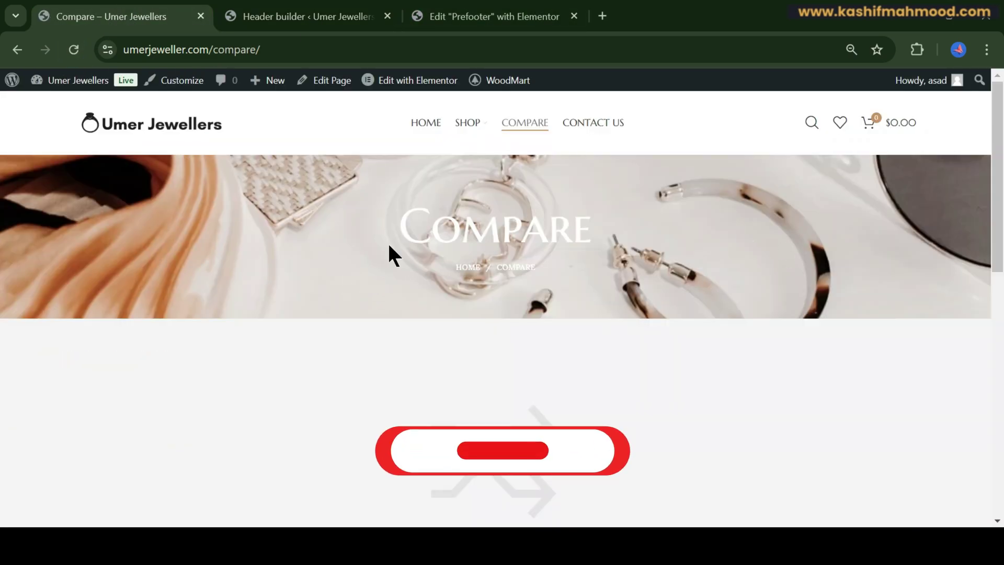
scroll(534, 307, "down", 5)
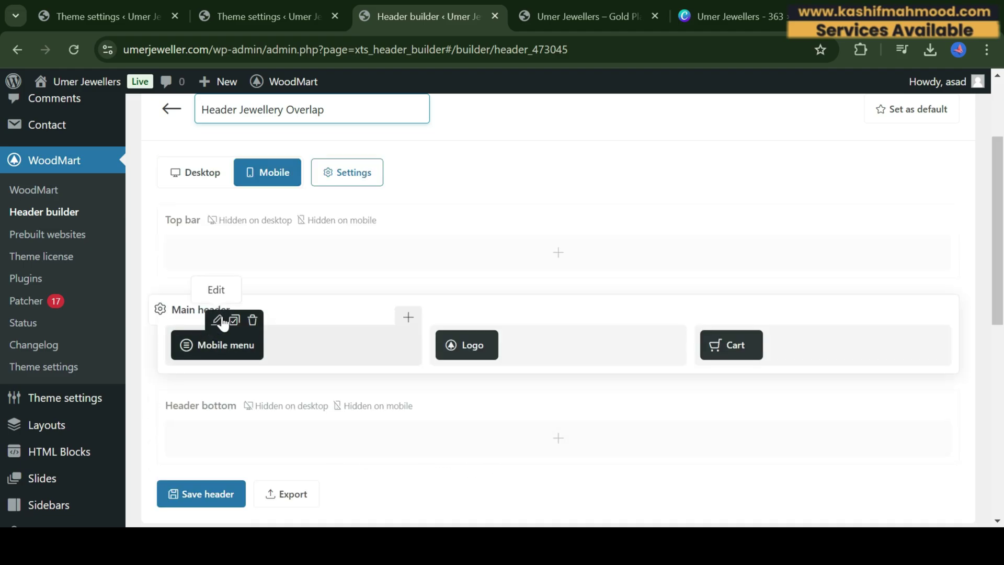
- Save the Mobile menu element settings with Choose menu left on Select
left_click(216, 320)
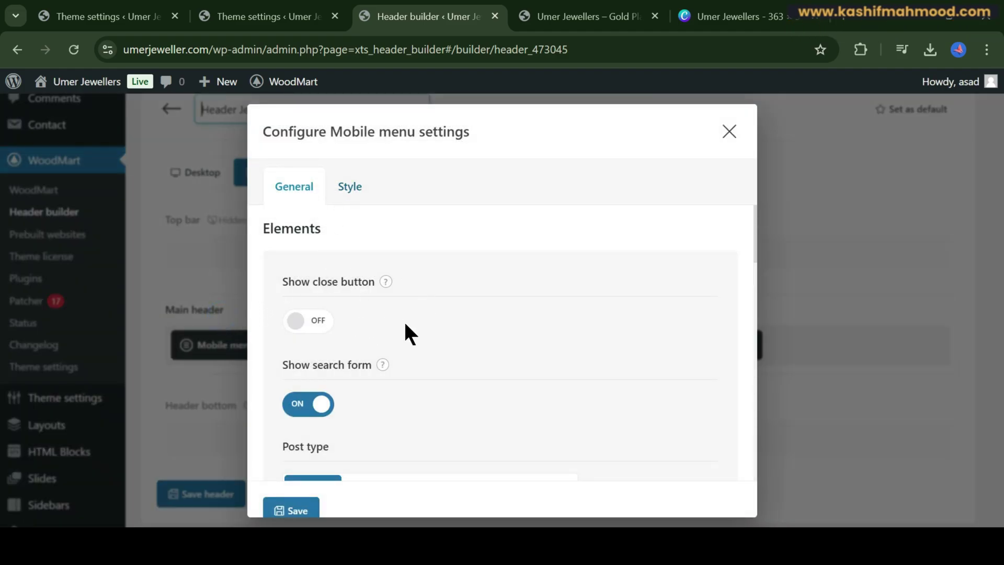
scroll(403, 330, "down", 10)
left_click(321, 302)
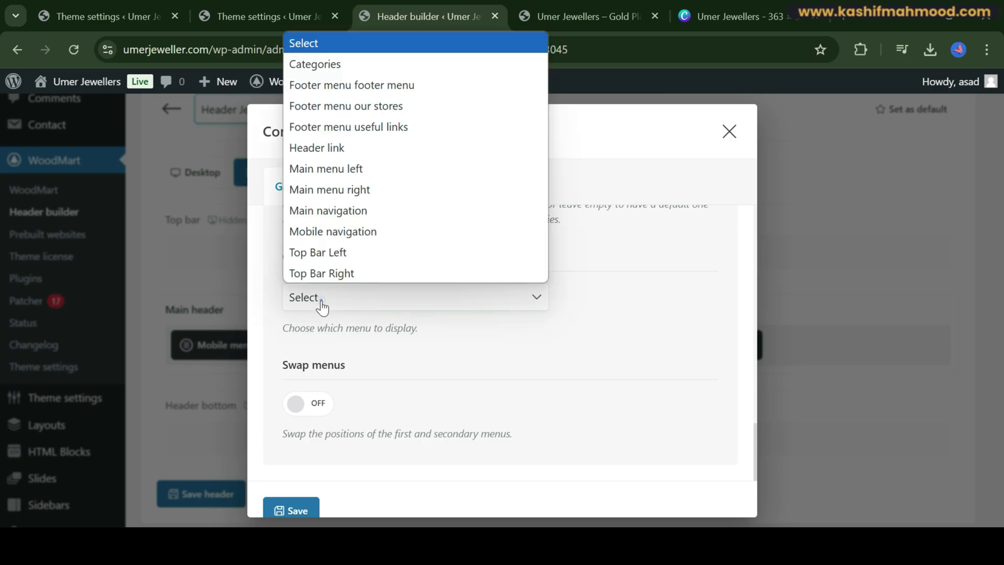
left_click(638, 313)
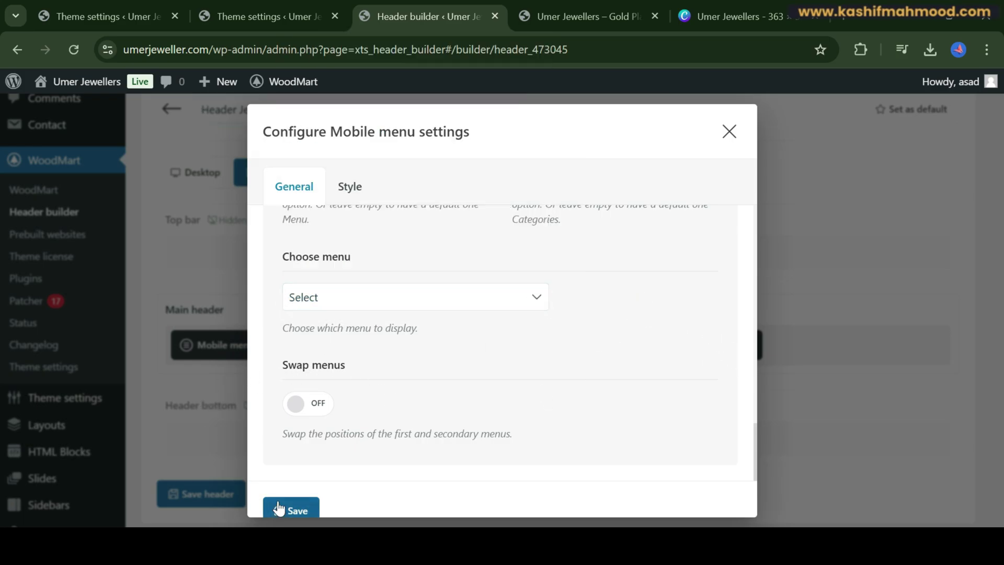
left_click(279, 510)
scroll(59, 410, "down", 2)
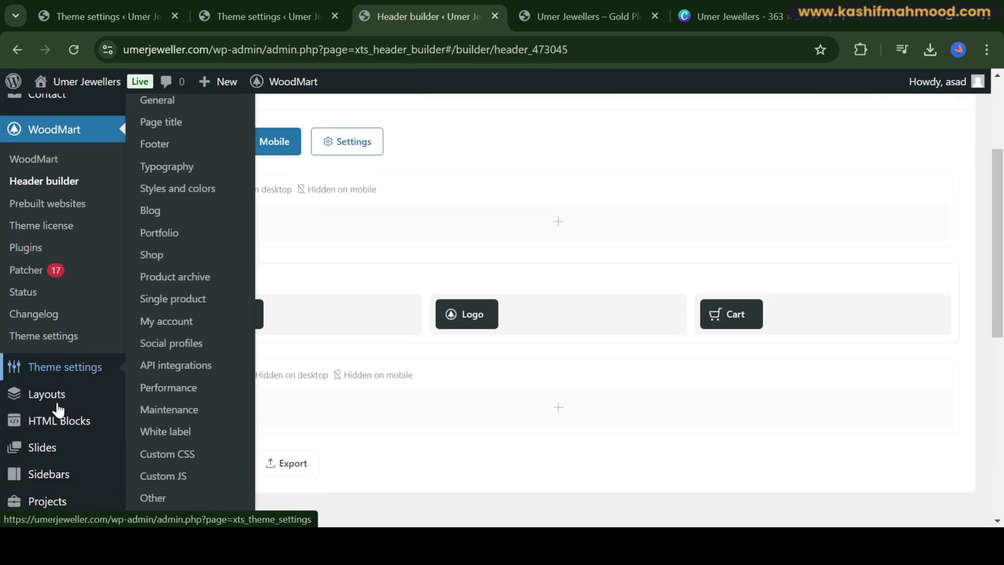
scroll(58, 410, "down", 8)
- Create the Jewelry Store Menu assigned to the Main Menu and Mobile Side Menu locations
mouse_move(78, 309)
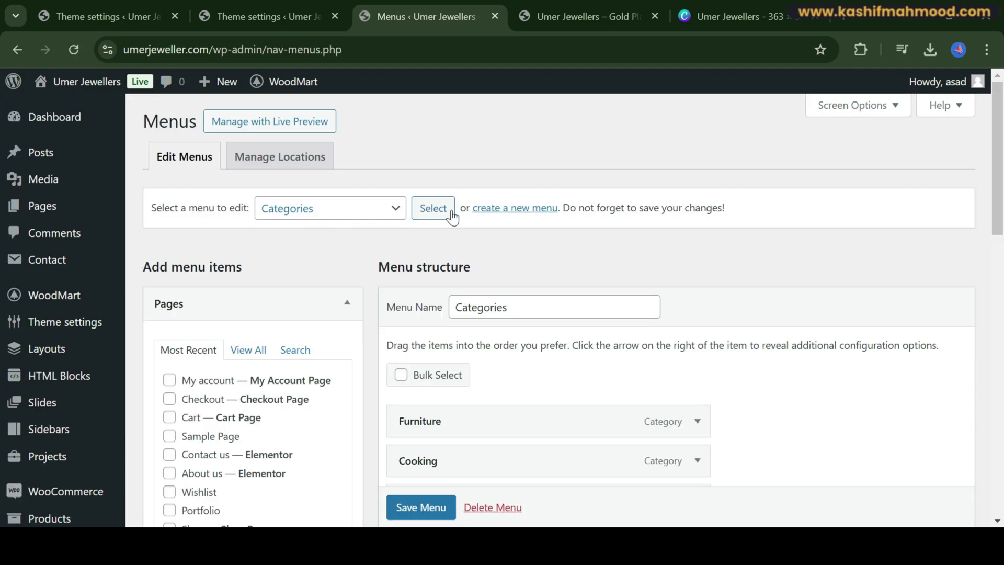
left_click(511, 209)
left_click(574, 148)
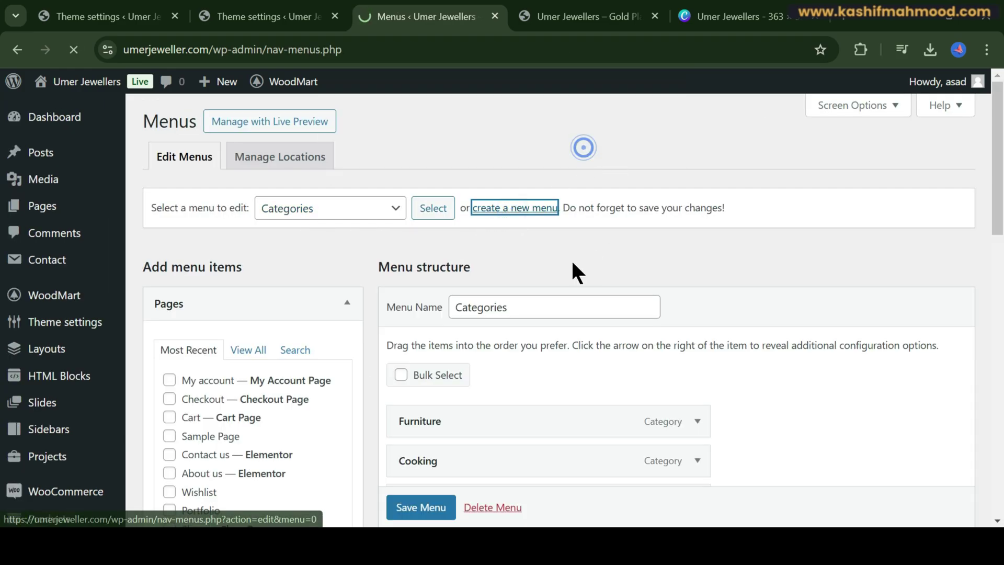
left_click(518, 229)
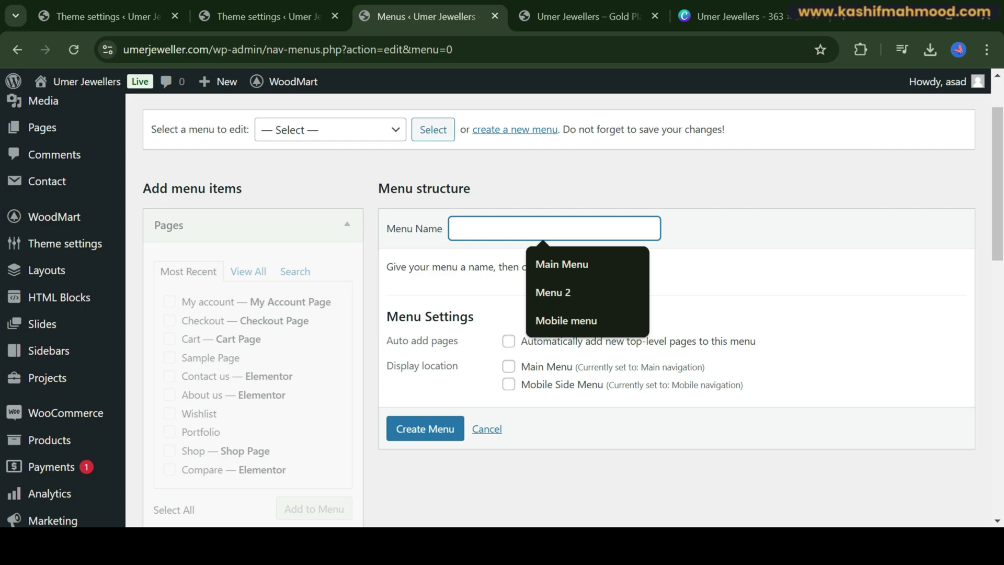
type("NeW")
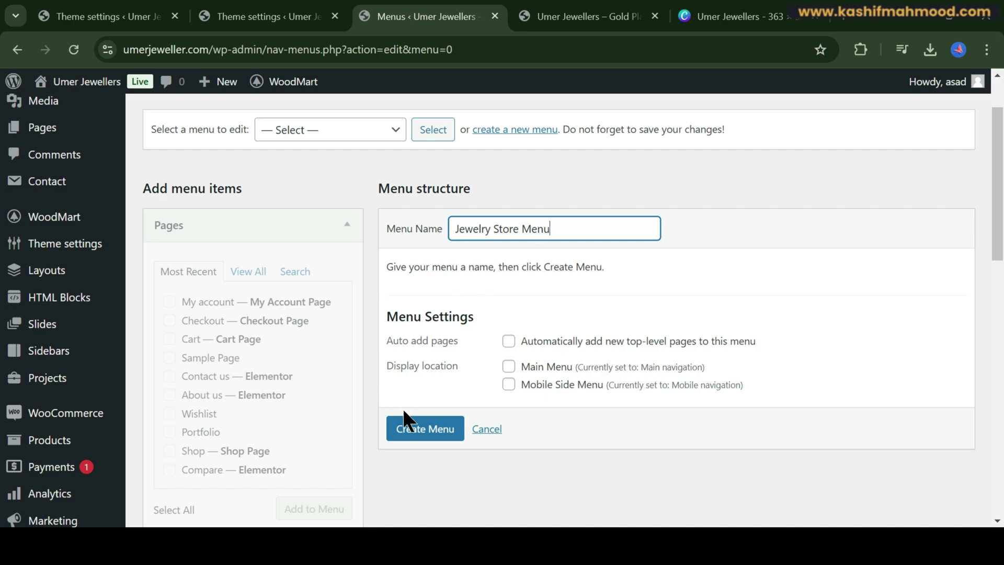
left_click(509, 366)
left_click(509, 384)
left_click(442, 437)
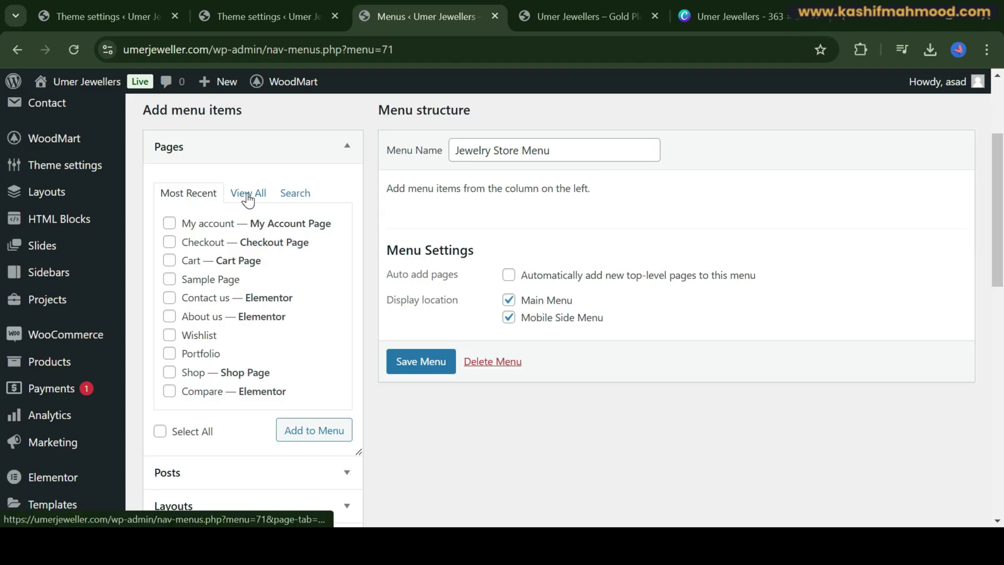
- Add the Shop, Contact us and Compare pages to the menu and save it
left_click(248, 196)
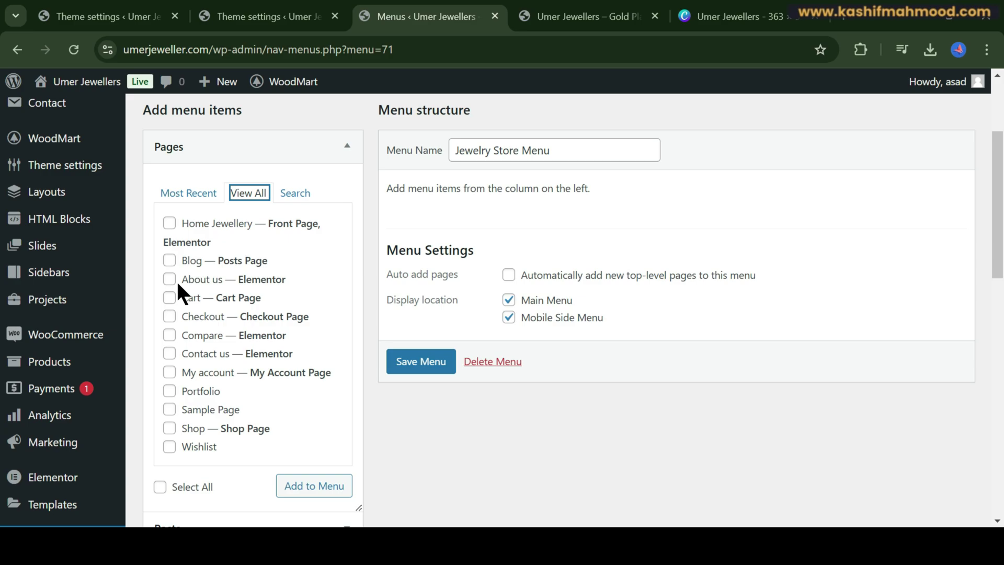
left_click(170, 429)
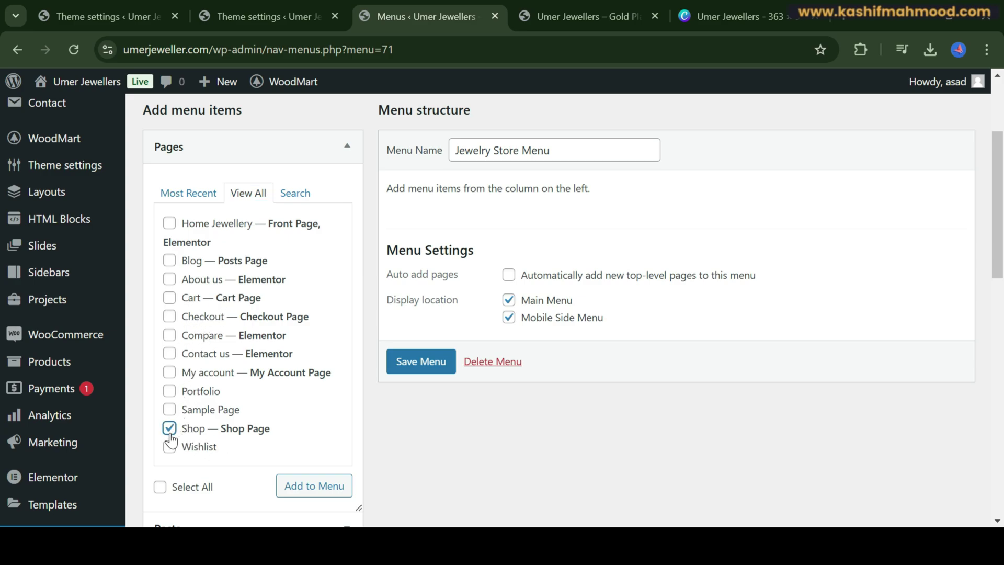
left_click(169, 353)
left_click(169, 335)
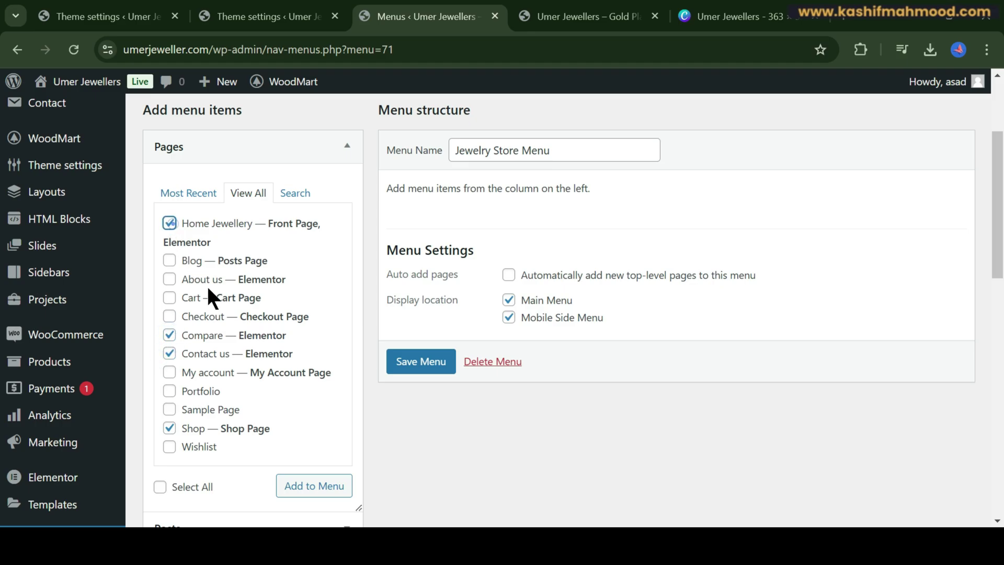
scroll(261, 366, "down", 1)
left_click(313, 408)
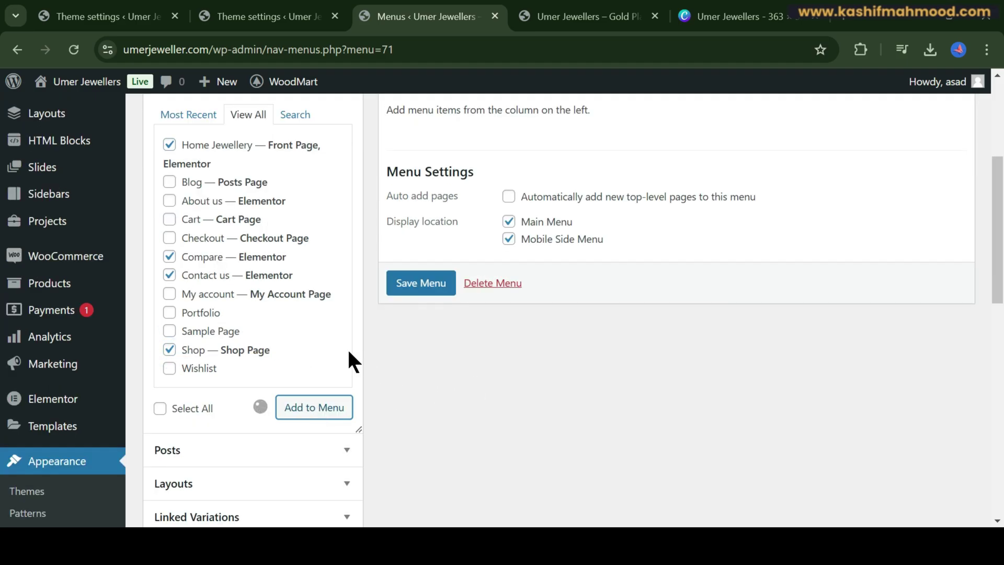
scroll(265, 319, "down", 10)
left_click(210, 271)
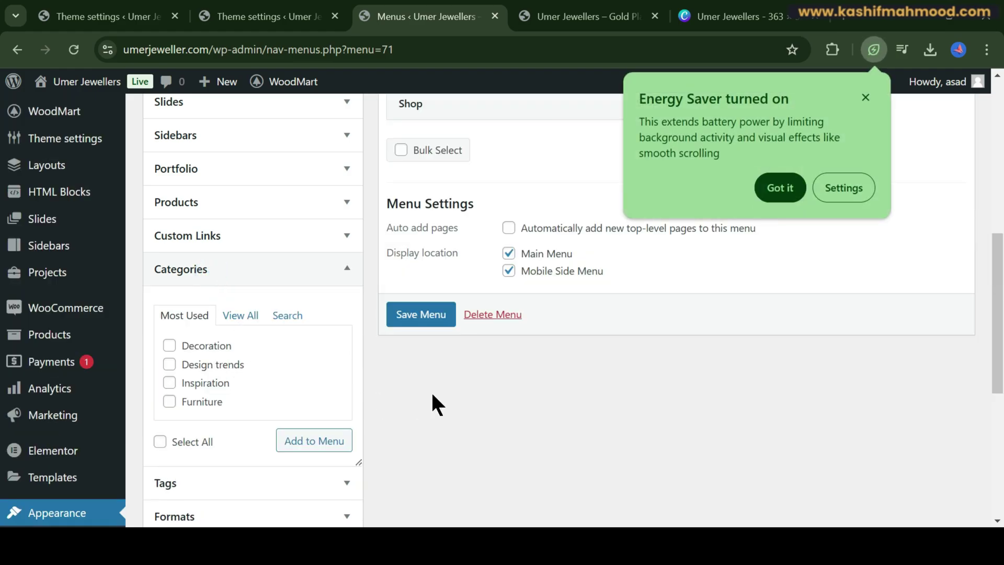
left_click(867, 98)
left_click(422, 316)
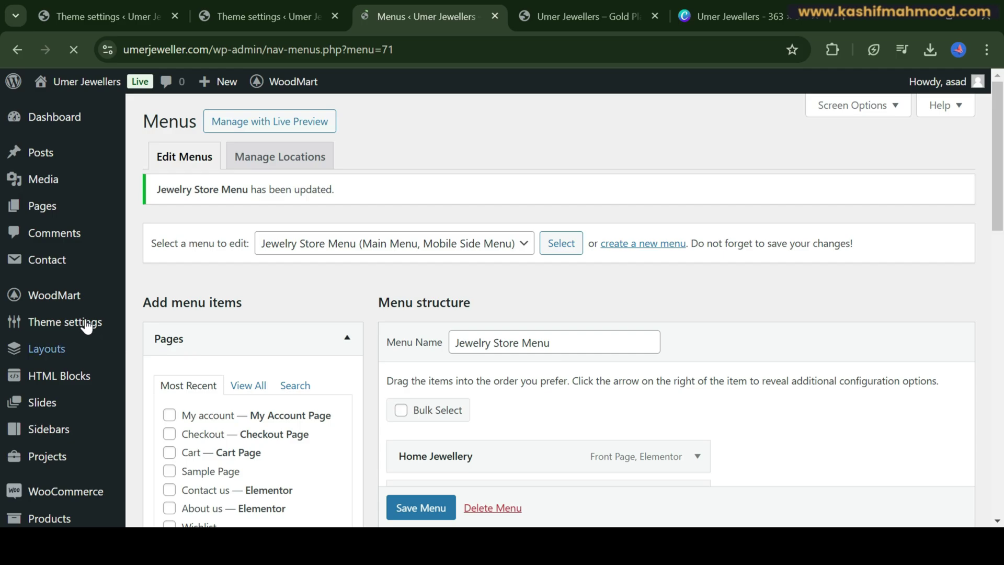
- Go to the Products > Categories page, leaving the menu editor
mouse_move(42, 308)
scroll(43, 312, "down", 4)
mouse_move(58, 283)
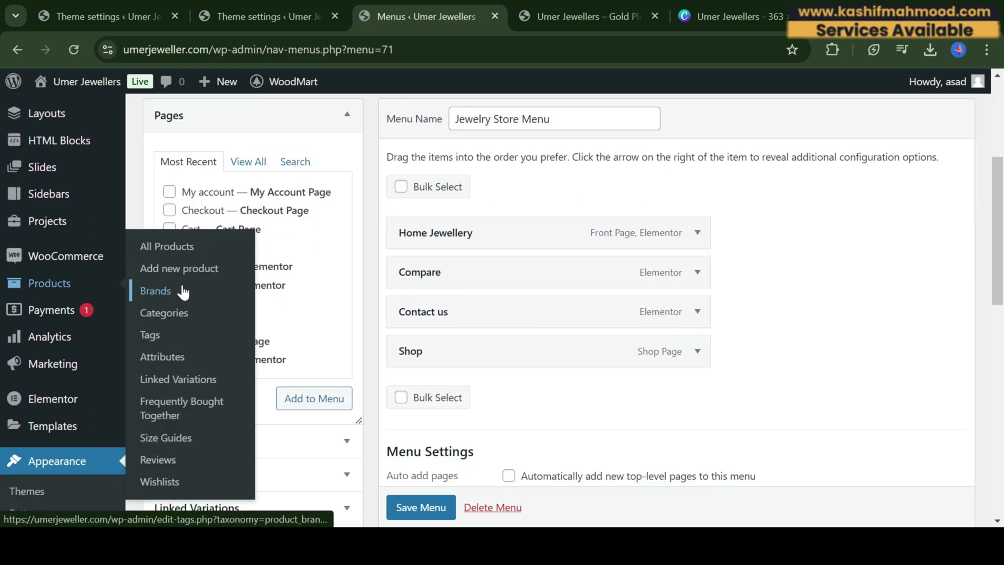
left_click(171, 322)
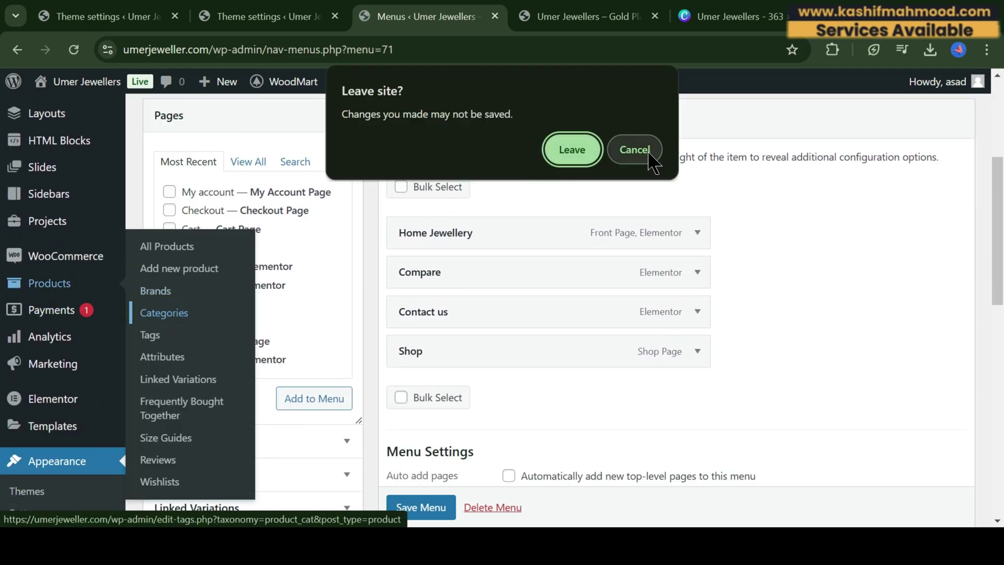
left_click(570, 150)
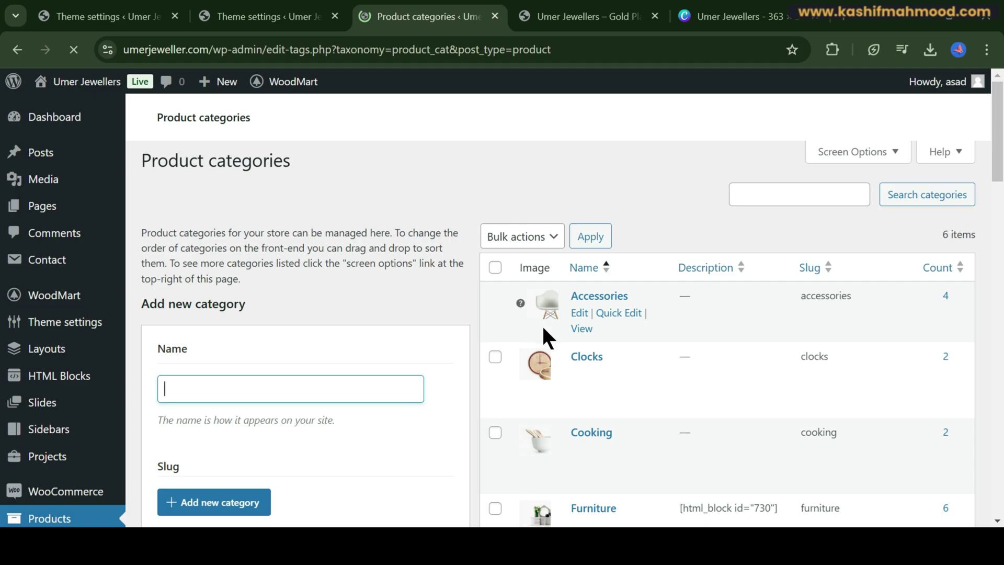
scroll(548, 325, "down", 3)
scroll(548, 326, "down", 3)
scroll(548, 325, "up", 5)
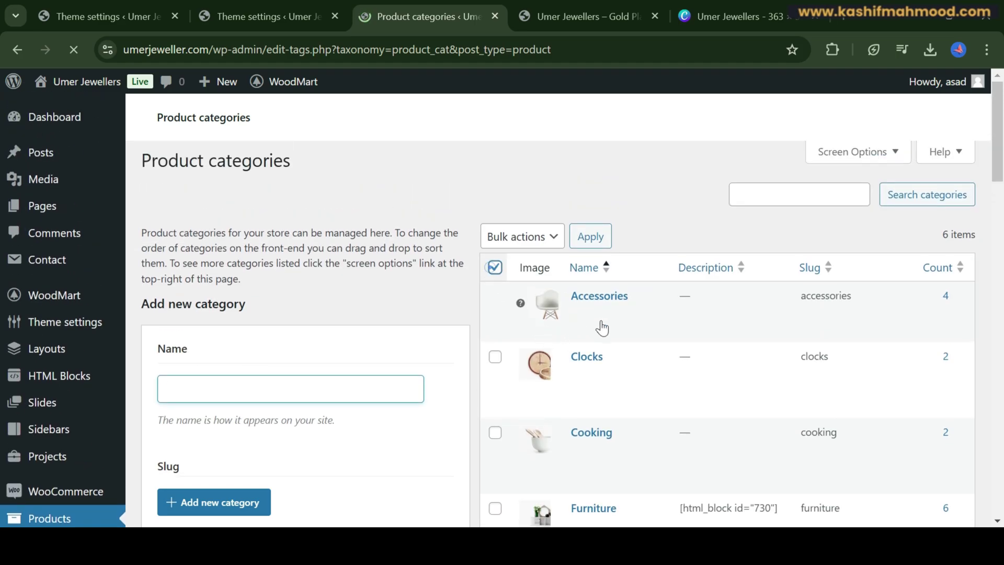
- Bulk-delete all product categories, leaving only Accessories
left_click(490, 267)
scroll(632, 290, "down", 3)
scroll(633, 290, "down", 3)
scroll(524, 293, "up", 6)
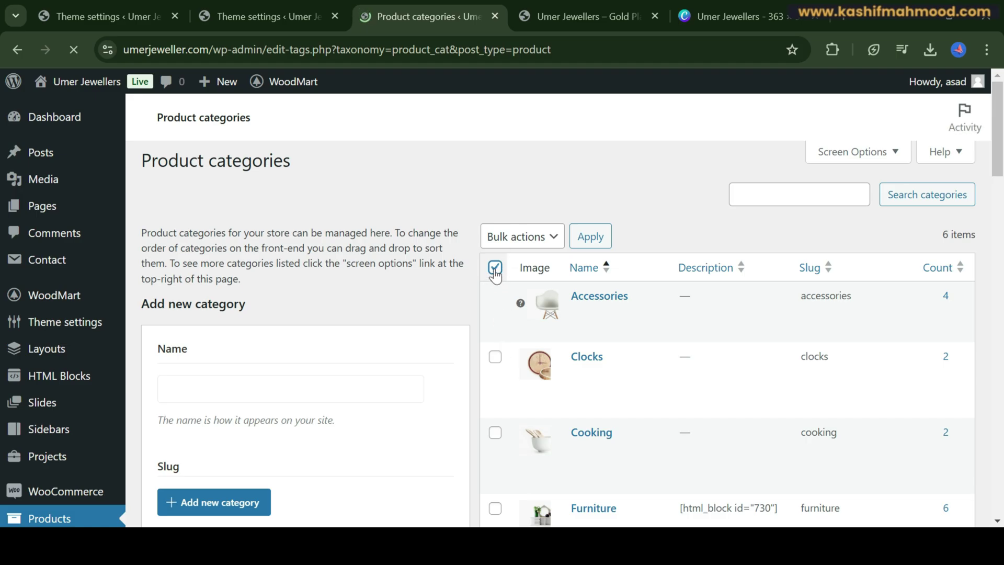
scroll(500, 285, "down", 2)
left_click(522, 158)
left_click(507, 201)
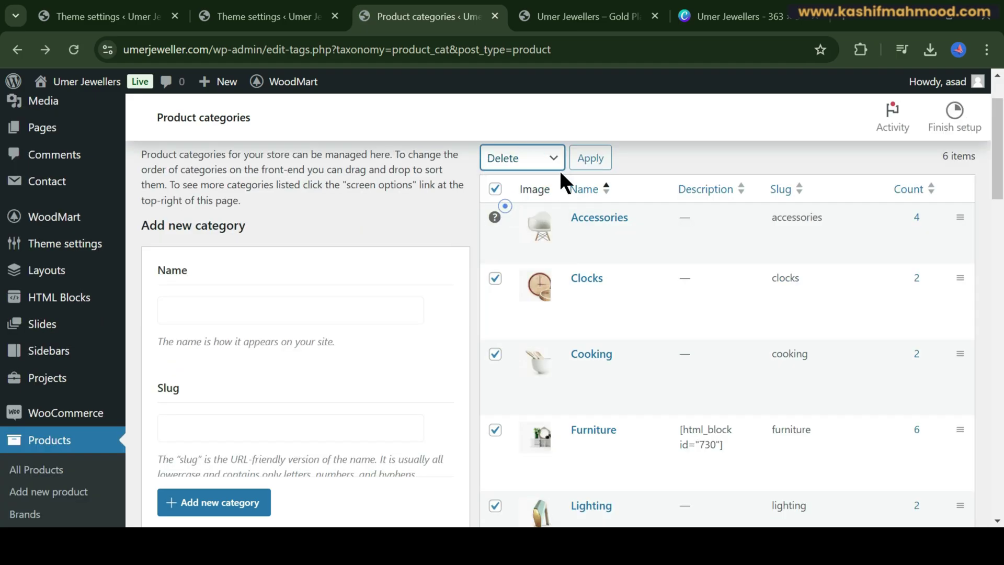
left_click(589, 160)
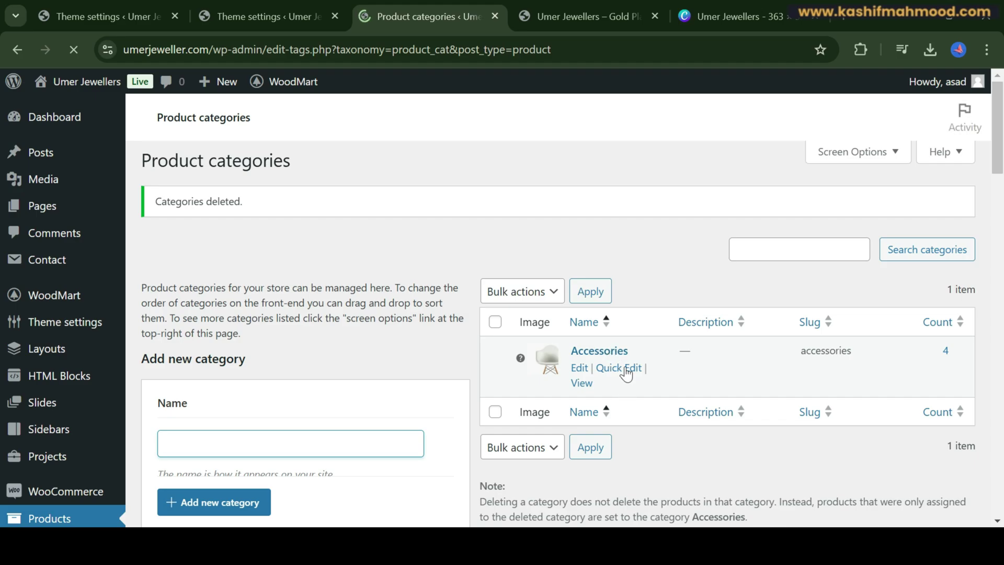
- Rename the Accessories category to Gold Plated Jewelry in Quick Edit
left_click(619, 368)
scroll(623, 314, "down", 1)
left_click(619, 289)
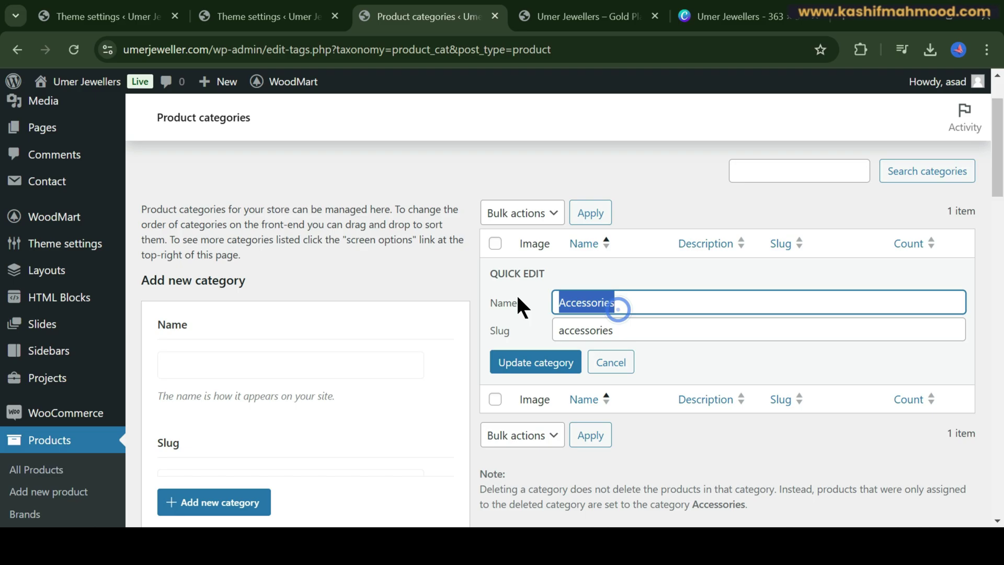
key("BackSpace")
type("j")
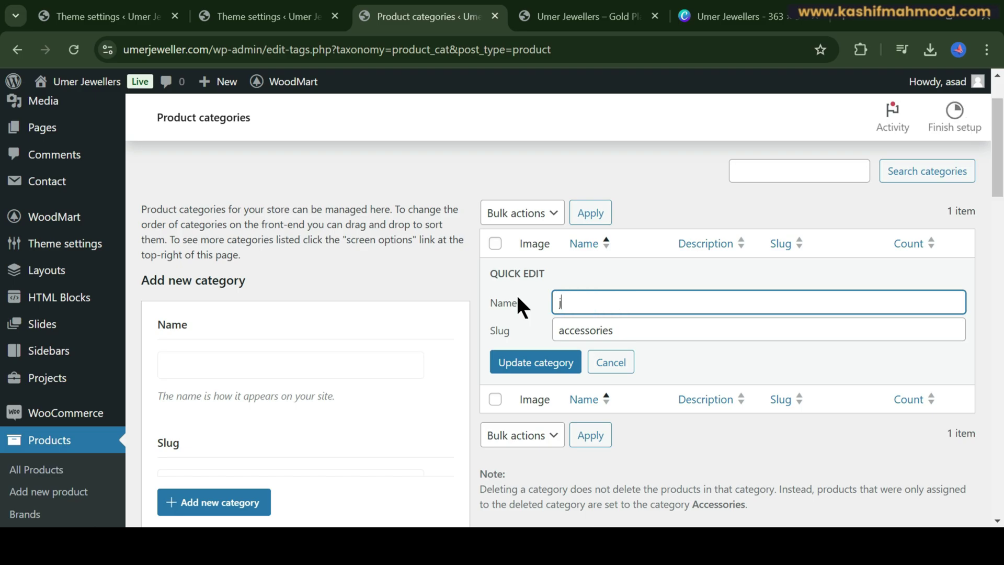
type("u")
key("BackSpace")
key("BackSpace")
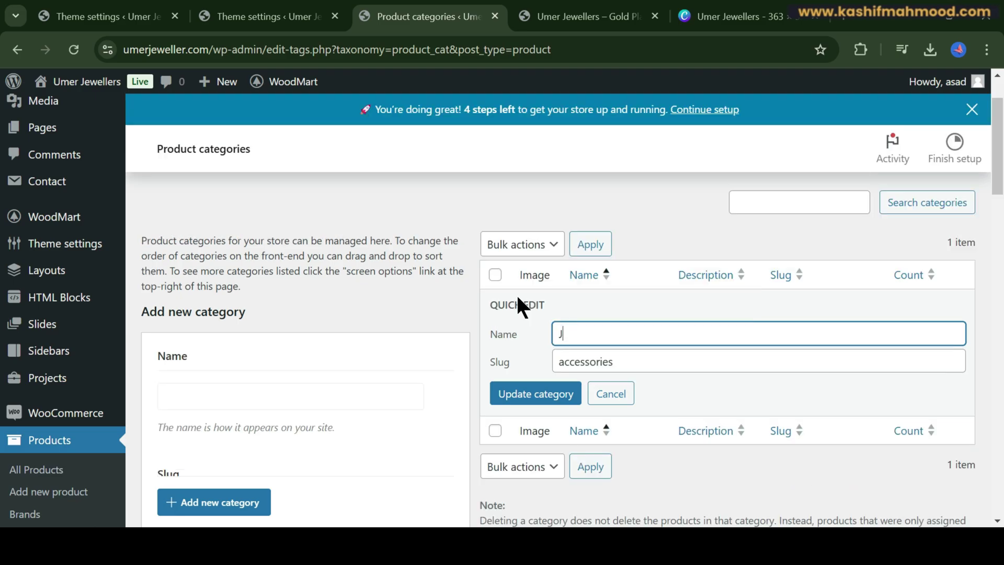
type("Gold Pl")
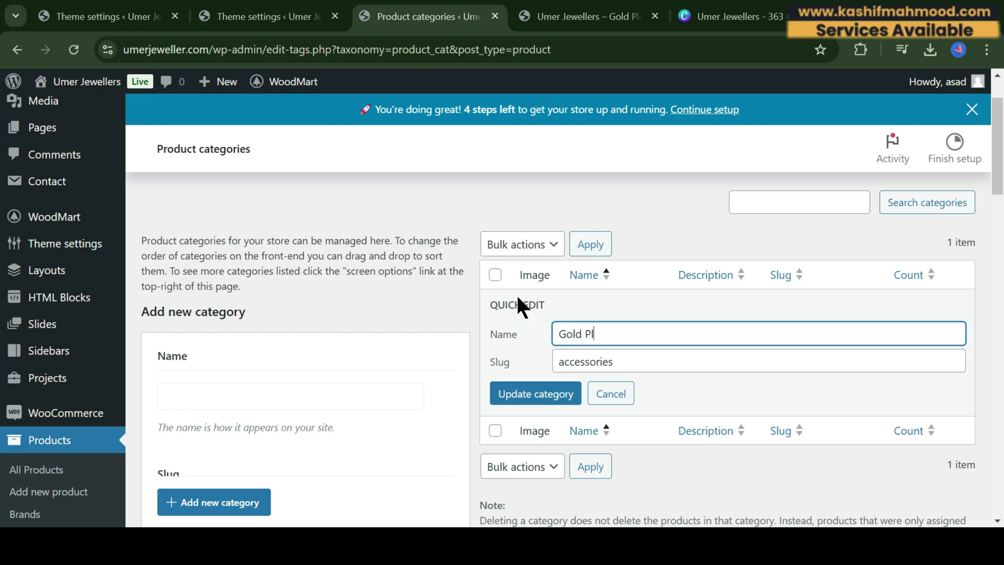
type("ated Jewelry")
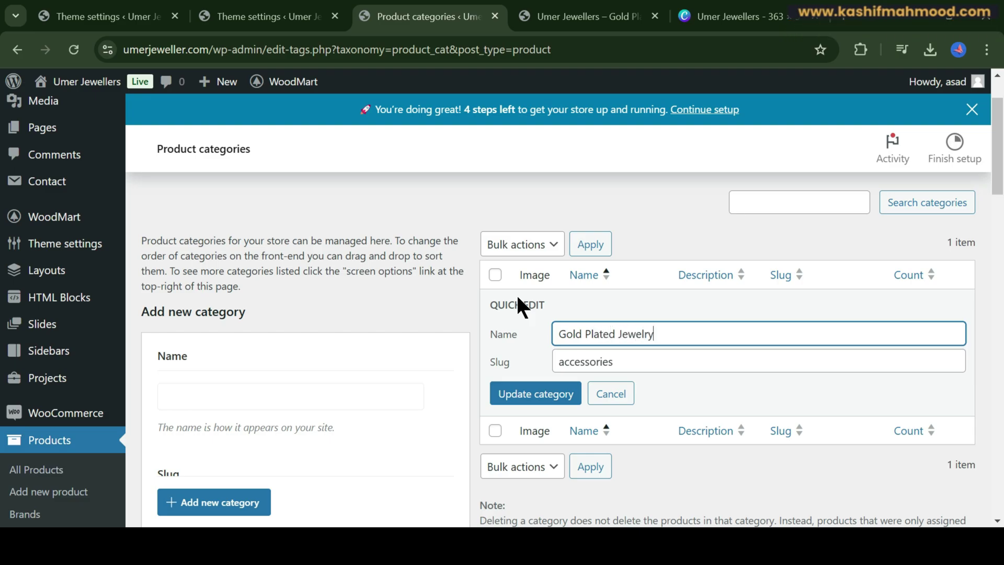
- Replace the slug with Gold Plated Jewelry and update the category
left_click_drag(559, 334, 655, 333)
key("ctrl+c")
double_click(579, 362)
key("ctrl+v")
left_click(653, 215)
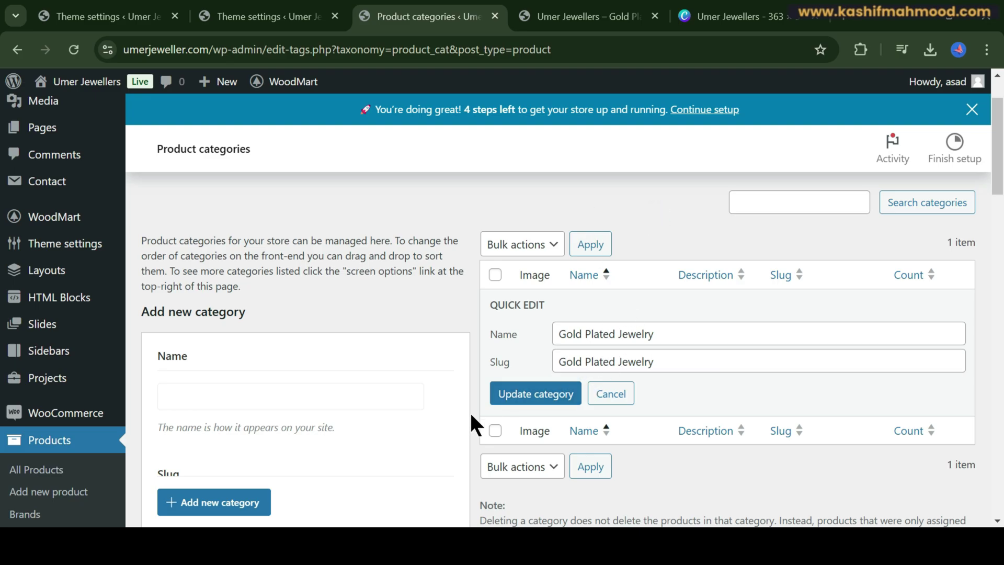
left_click(554, 397)
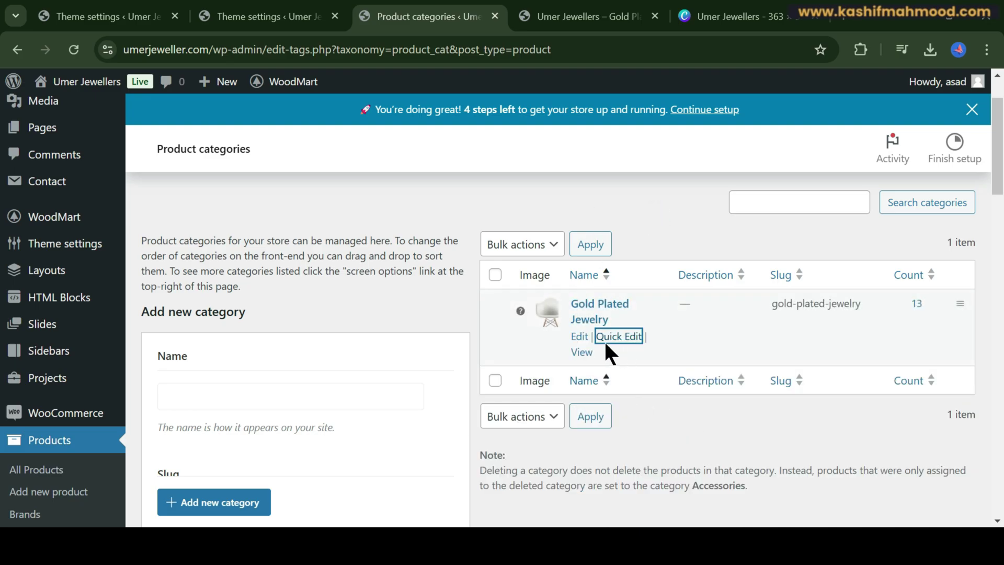
- Add the Gold Plated Bangles and Gold Plated Bridal Jewelry Pakistan product categories
scroll(366, 340, "down", 3)
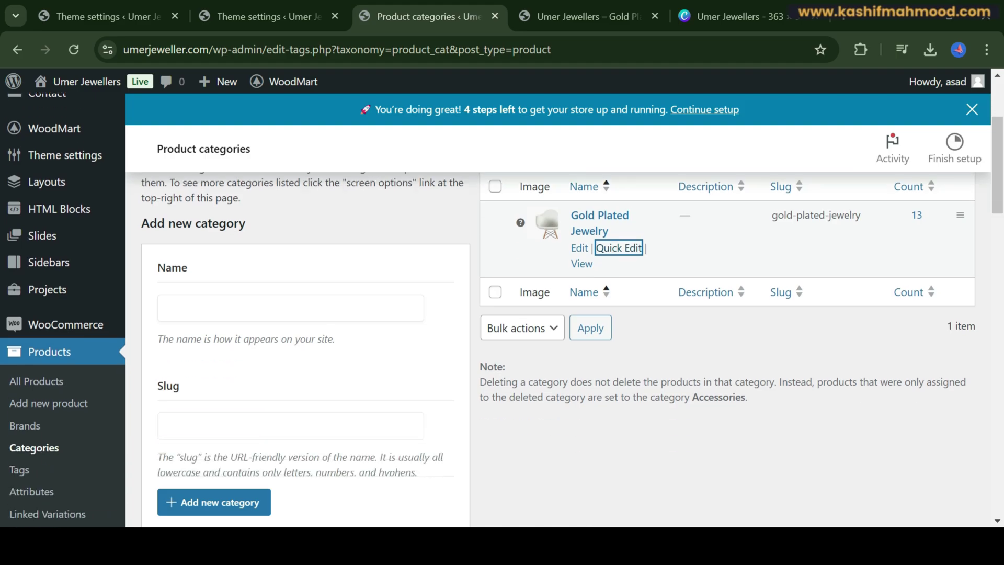
left_click(242, 240)
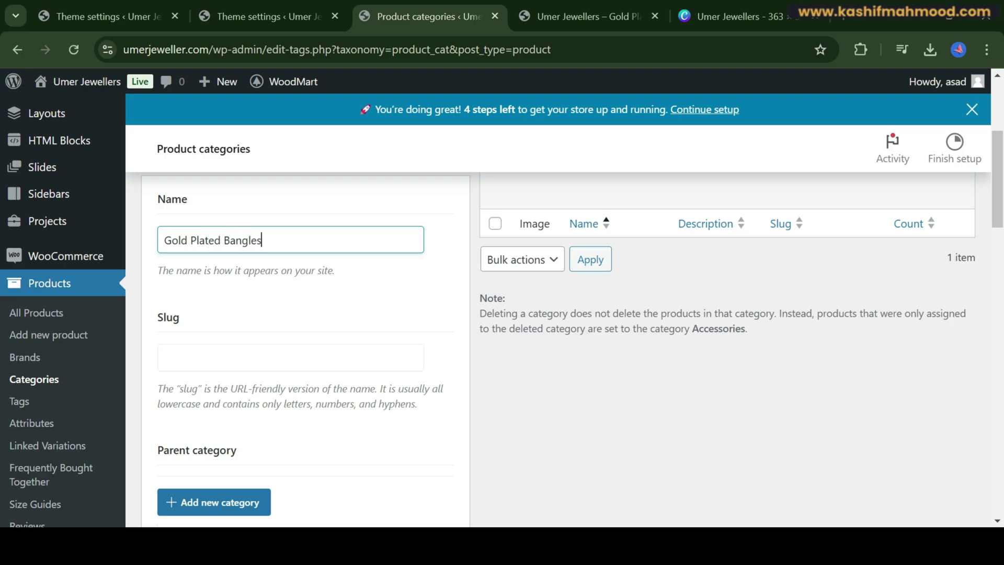
key("Return")
scroll(288, 307, "down", 3)
left_click(281, 282)
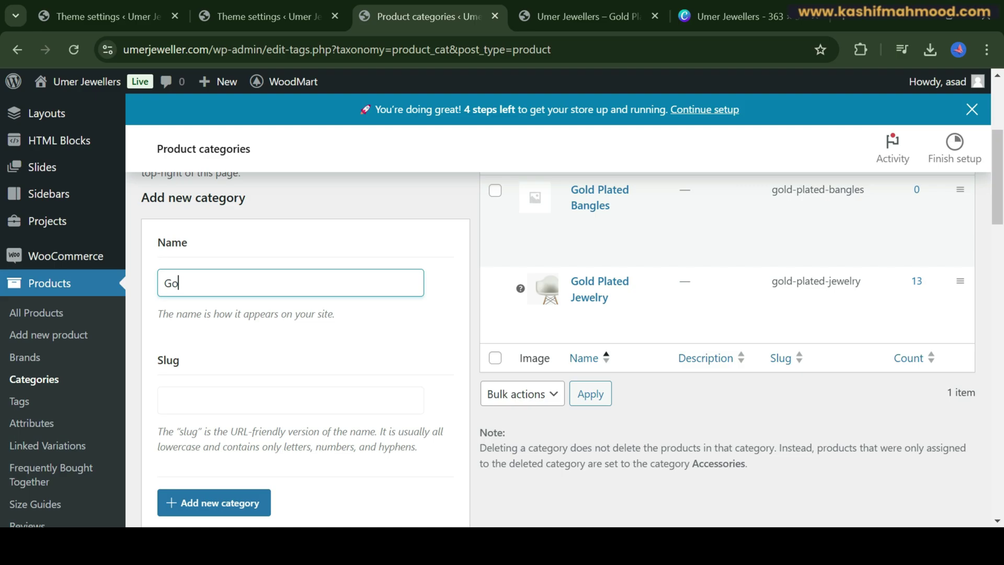
type("Gold Plated Birda")
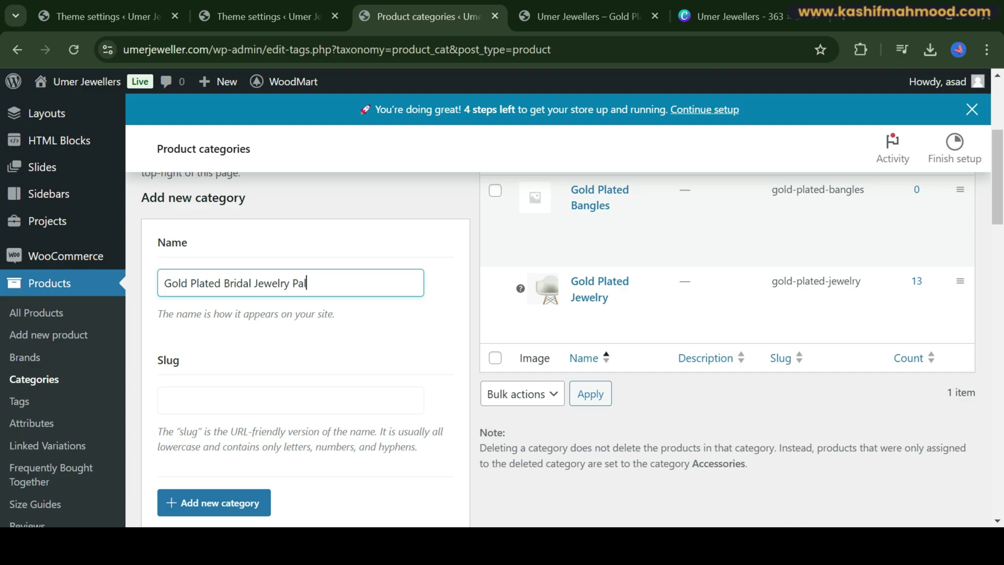
key("Return")
- Go to the Appearance > Menus editor
scroll(529, 417, "down", 5)
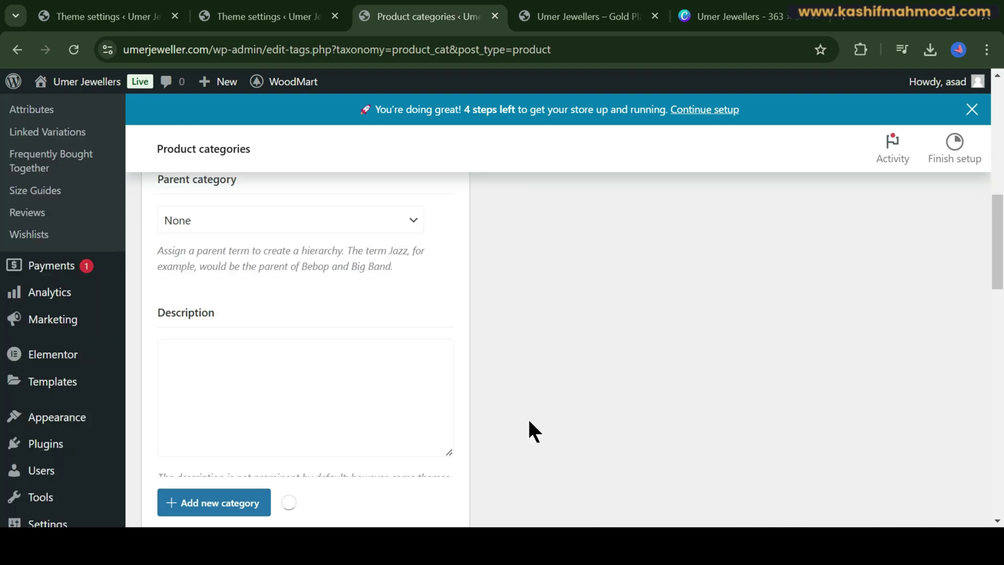
scroll(528, 418, "up", 8)
mouse_move(599, 334)
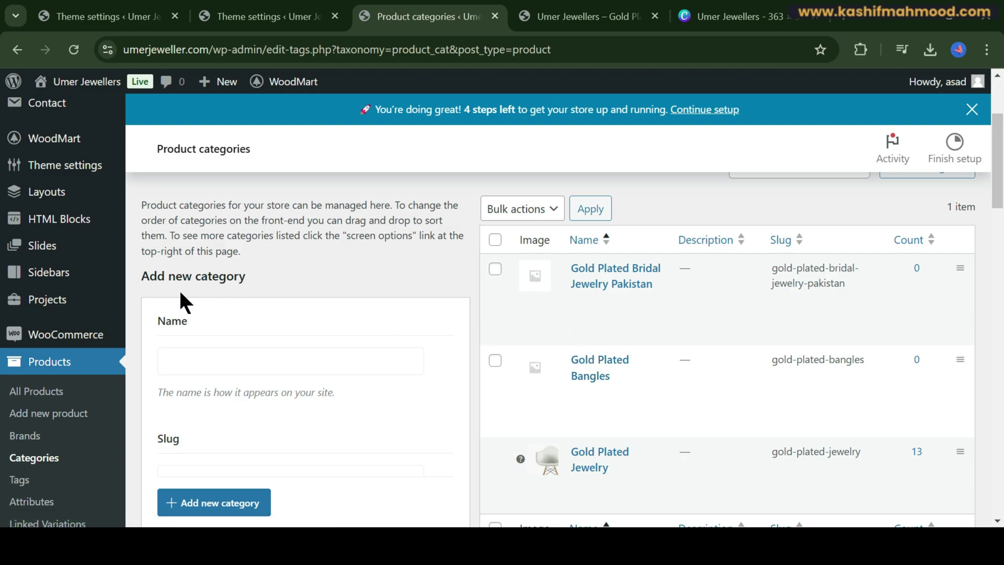
scroll(58, 314, "down", 6)
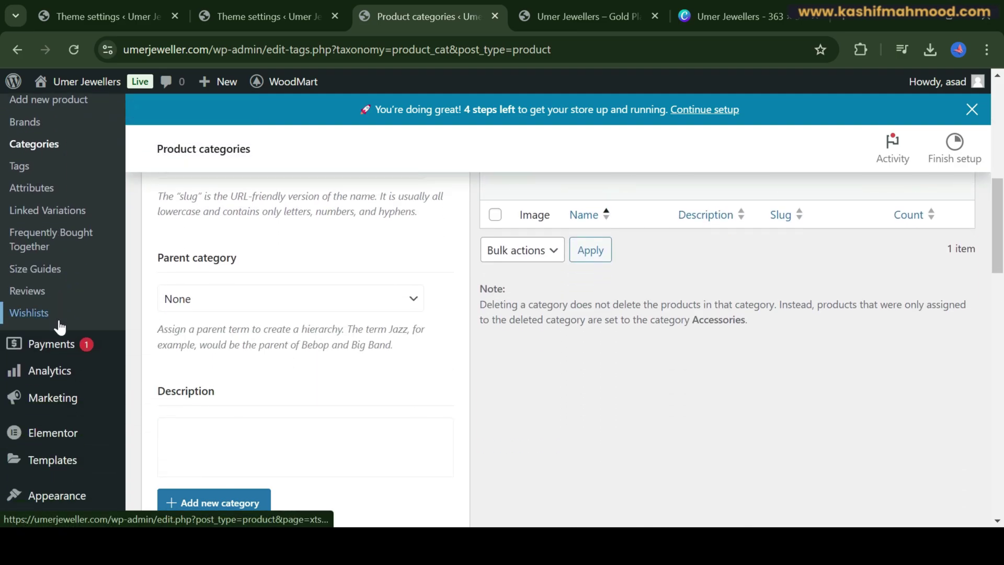
scroll(58, 329, "down", 3)
mouse_move(56, 347)
left_click(157, 429)
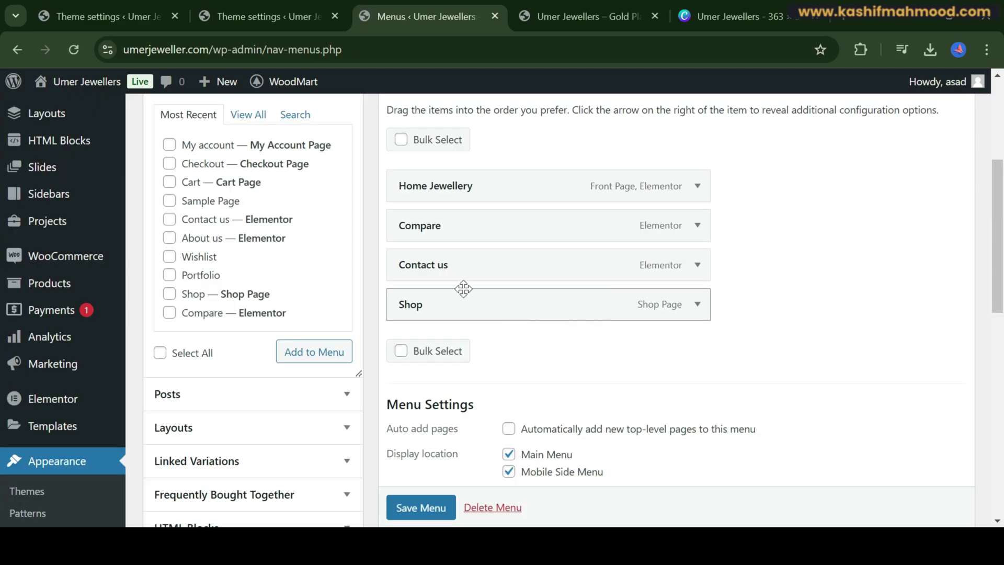
- Add the three Gold Plated product categories to the menu
scroll(293, 227, "up", 3)
scroll(245, 307, "down", 3)
scroll(247, 314, "down", 11)
left_click(224, 400)
scroll(233, 395, "down", 3)
left_click(254, 292)
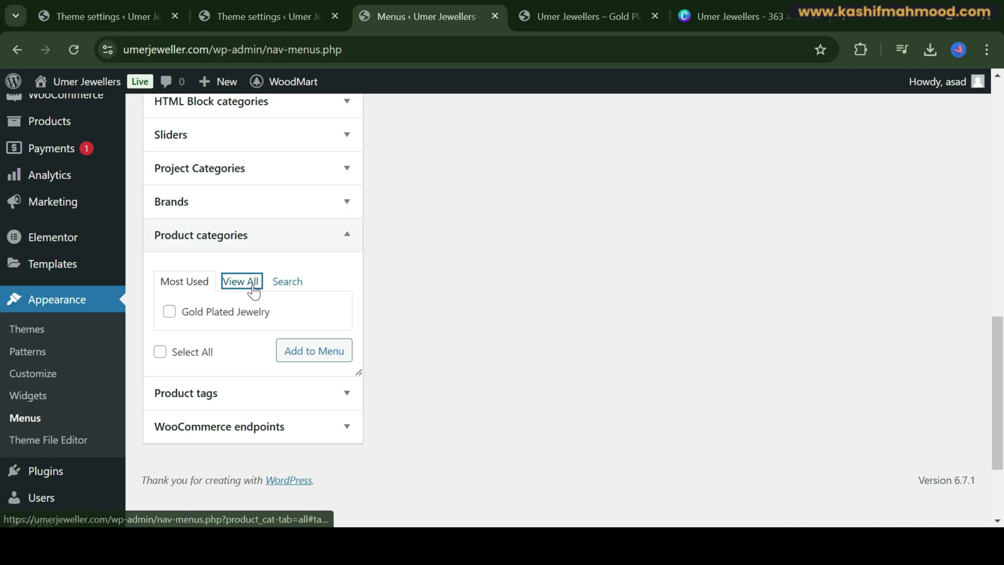
left_click(168, 311)
left_click(169, 330)
left_click(168, 349)
left_click(350, 388)
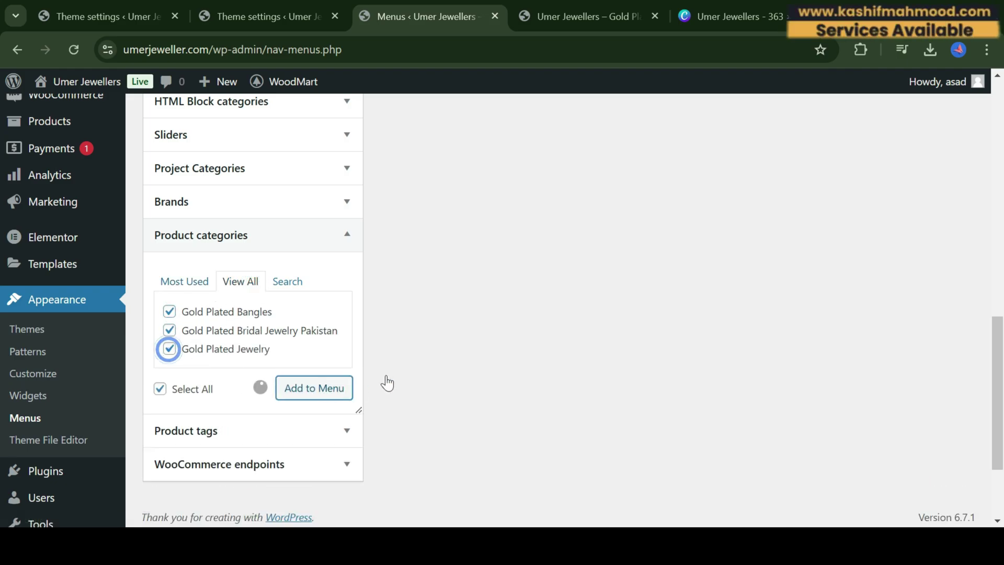
- Nest the categories under Shop, relabel Gold Plated Jewelry as Jewelry, and save the menu
scroll(597, 344, "up", 7)
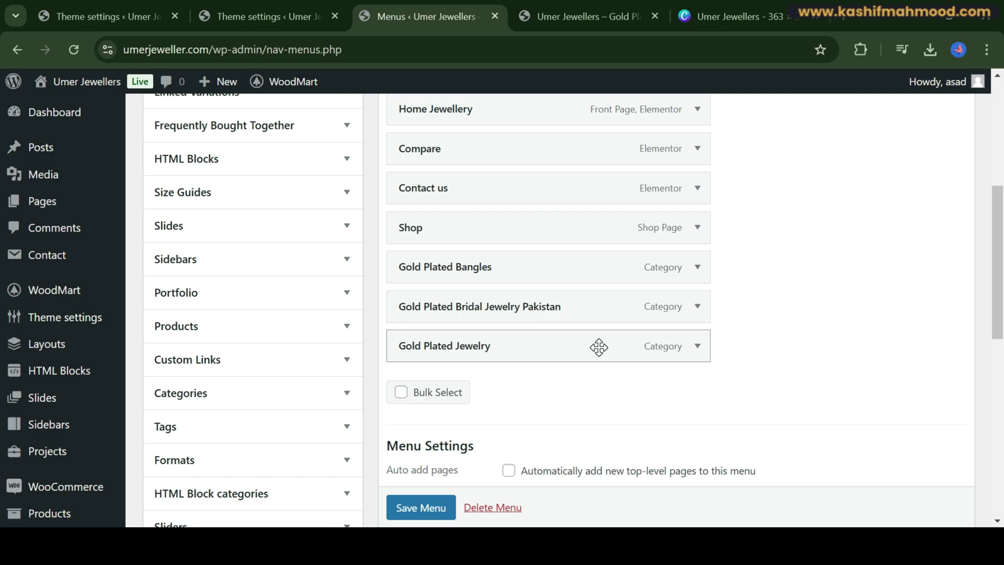
left_click_drag(450, 267, 478, 312)
left_click_drag(462, 354, 487, 354)
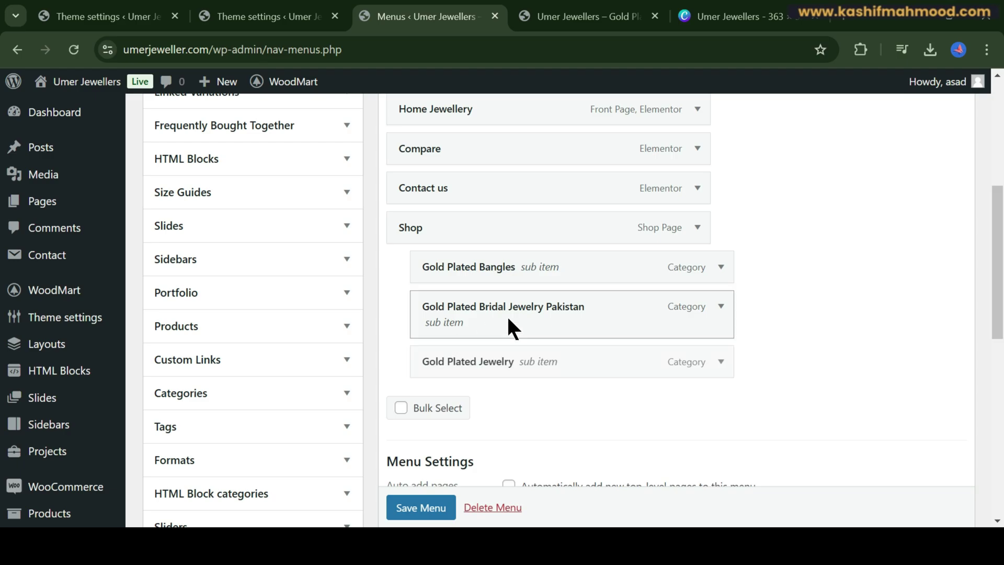
left_click(721, 362)
left_click_drag(485, 420, 373, 438)
key("BackSpace")
left_click(722, 362)
left_click(720, 306)
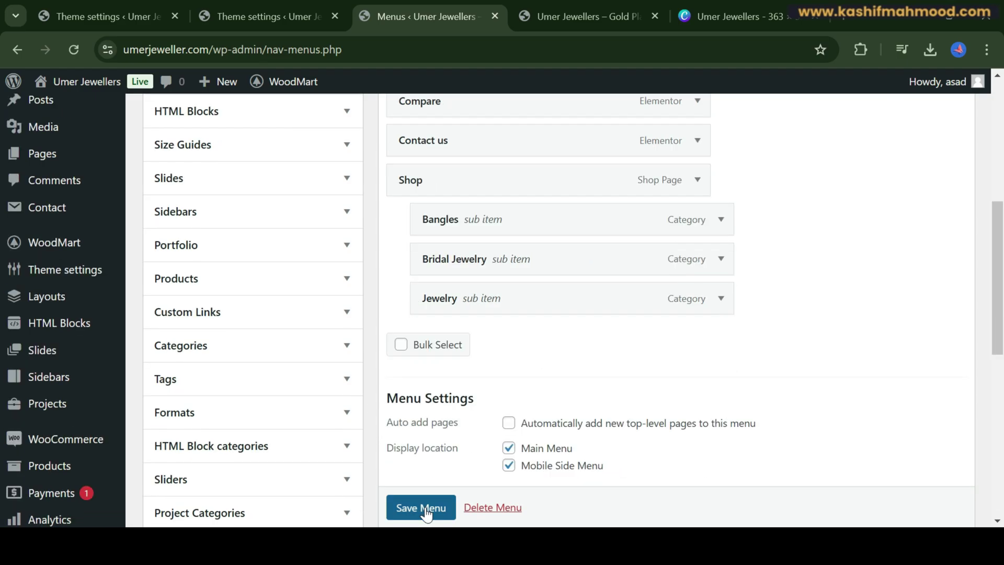
left_click(418, 507)
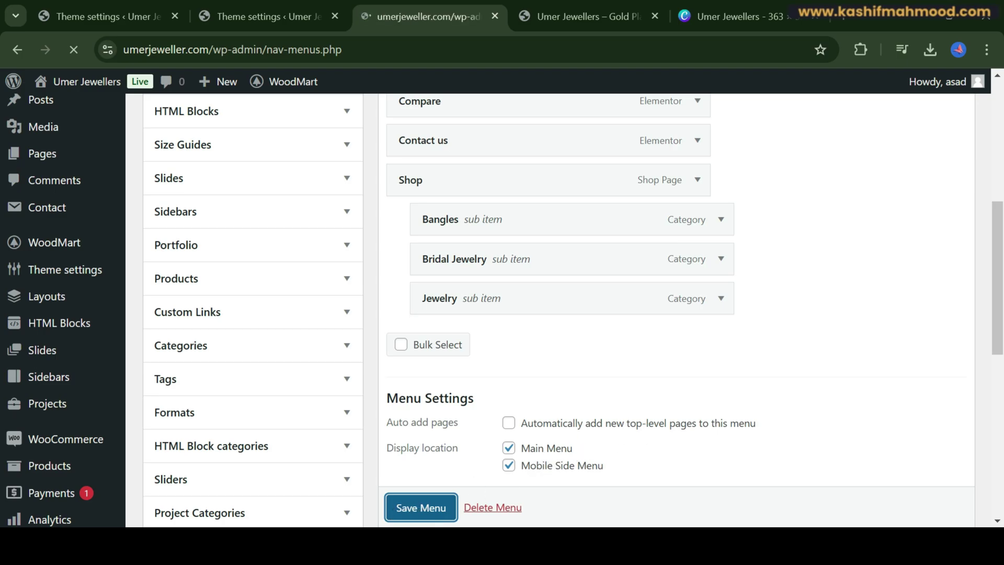
key("ctrl+Tab")
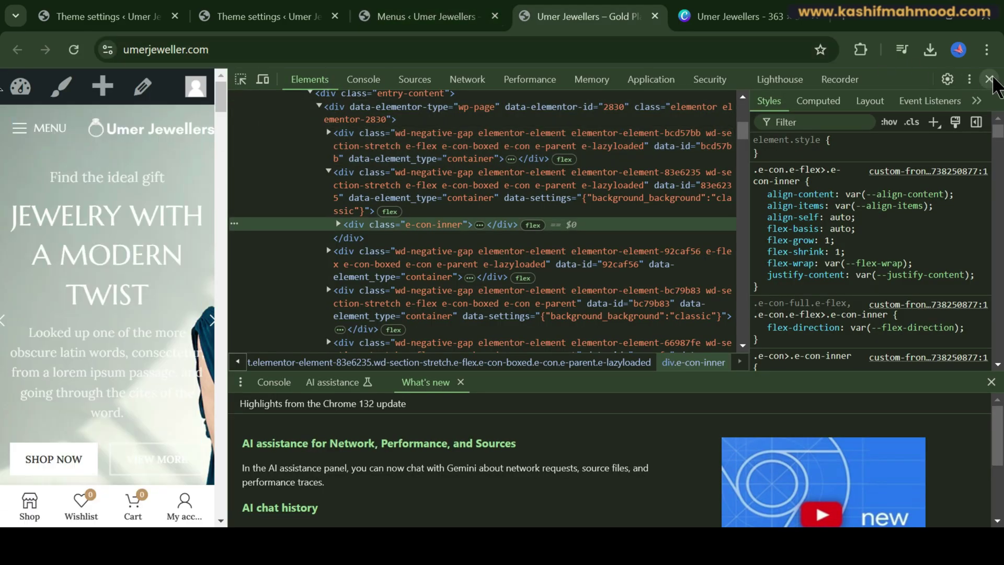
- Rename the 'Home Jewellery' menu item to 'Home'
left_click(989, 79)
left_click(442, 17)
scroll(559, 272, "down", 5)
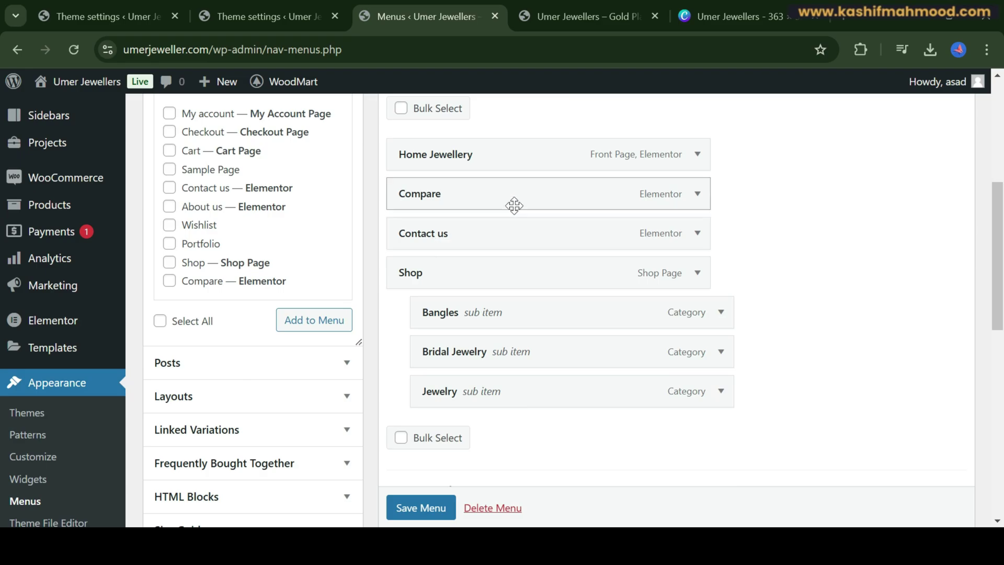
left_click(697, 154)
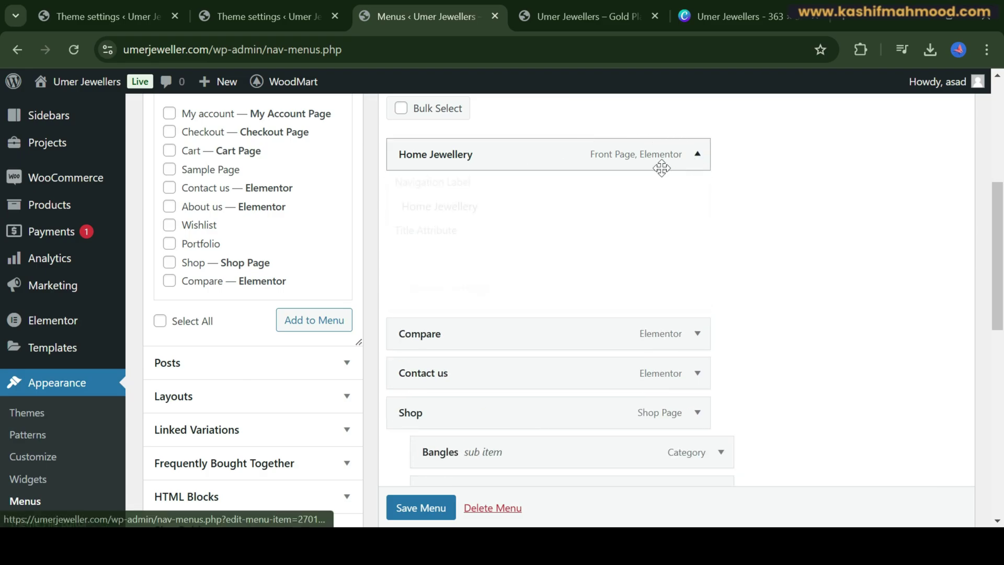
double_click(455, 213)
key("BackSpace")
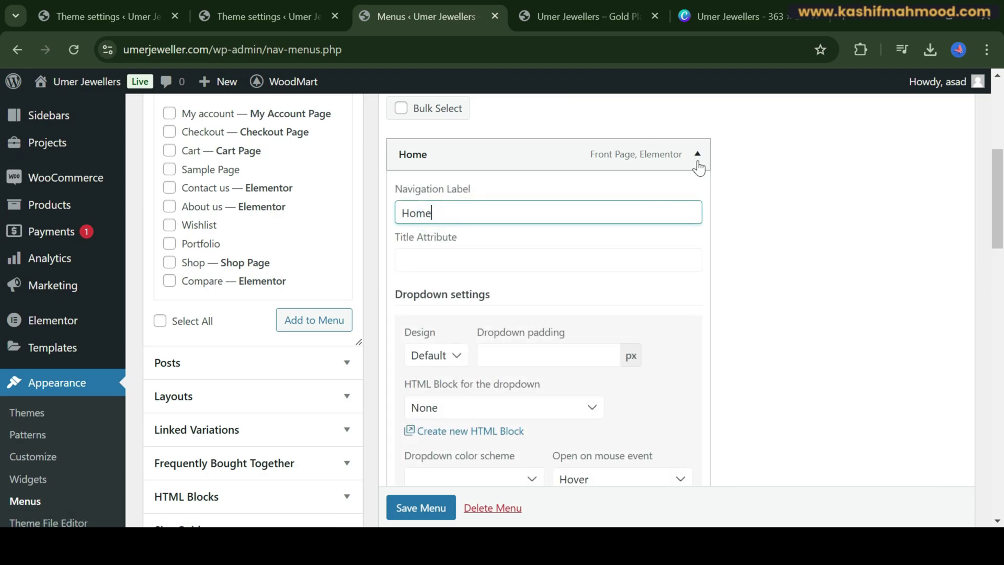
left_click(698, 153)
- Move Shop and its sub items right after Home, save the menu, and reload the storefront
left_click_drag(440, 265, 439, 199)
left_click(415, 507)
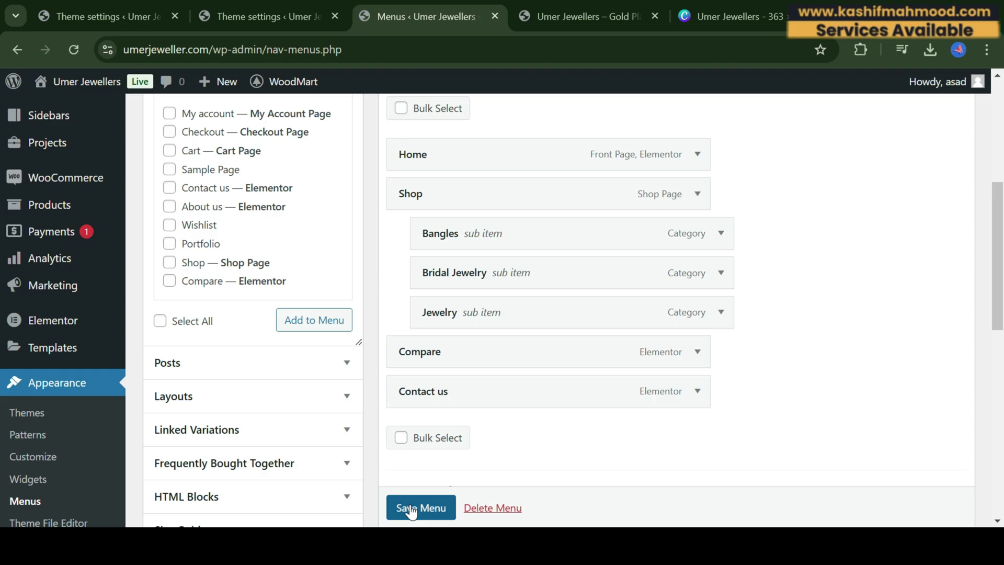
left_click(587, 25)
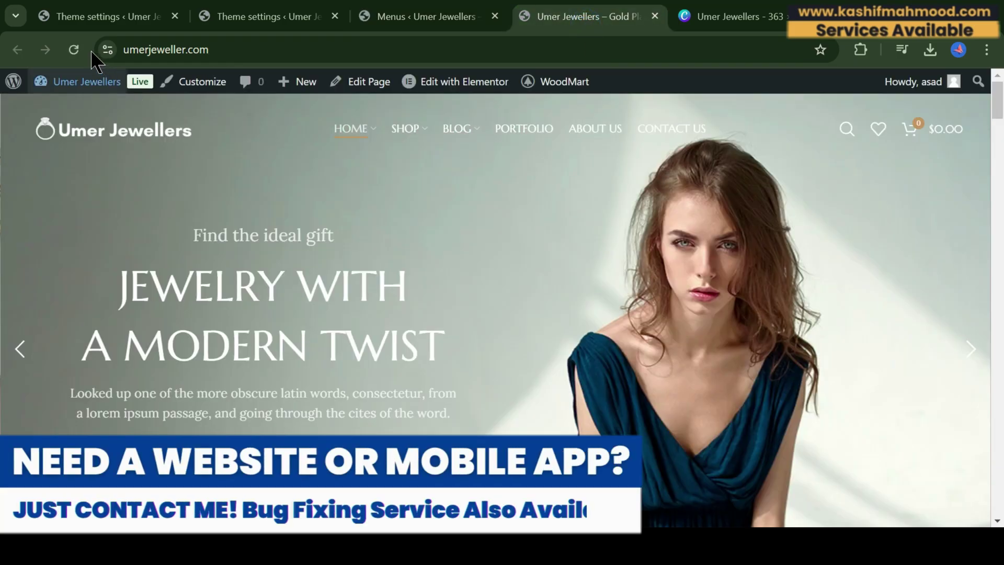
left_click(74, 50)
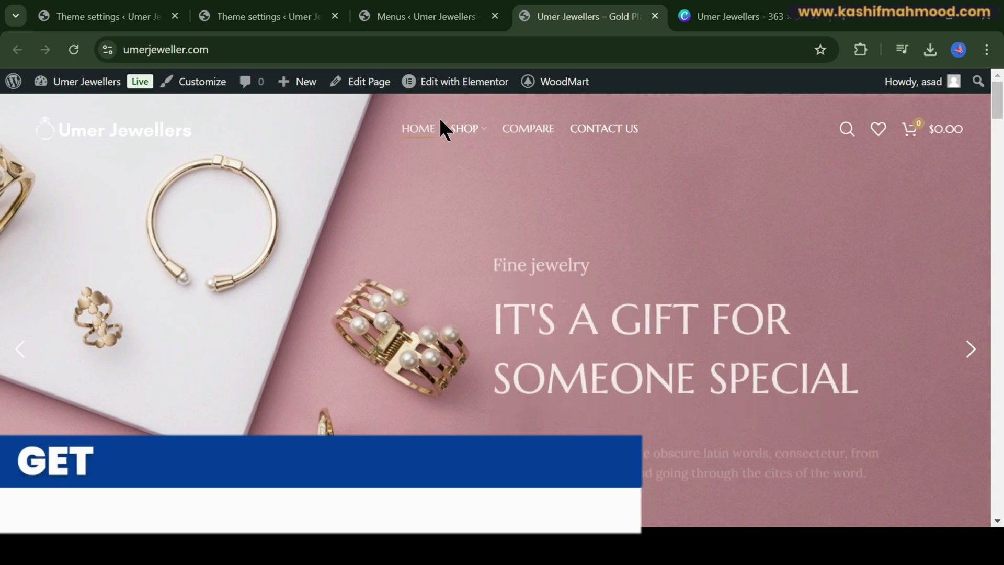
- Go to Products > Categories, confirming Leave on the menu page
mouse_move(462, 136)
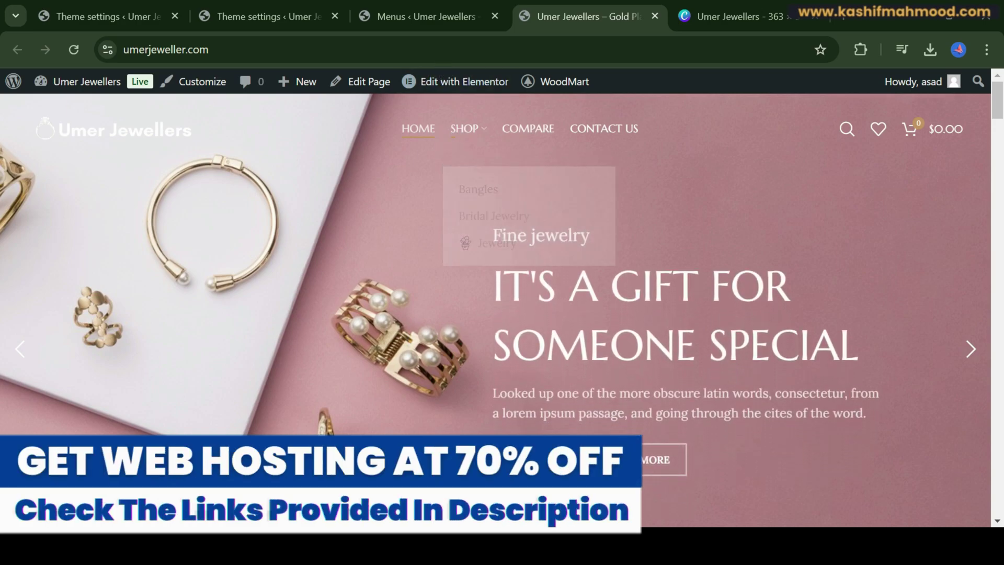
left_click(447, 15)
scroll(617, 336, "down", 8)
mouse_move(34, 399)
scroll(57, 402, "down", 2)
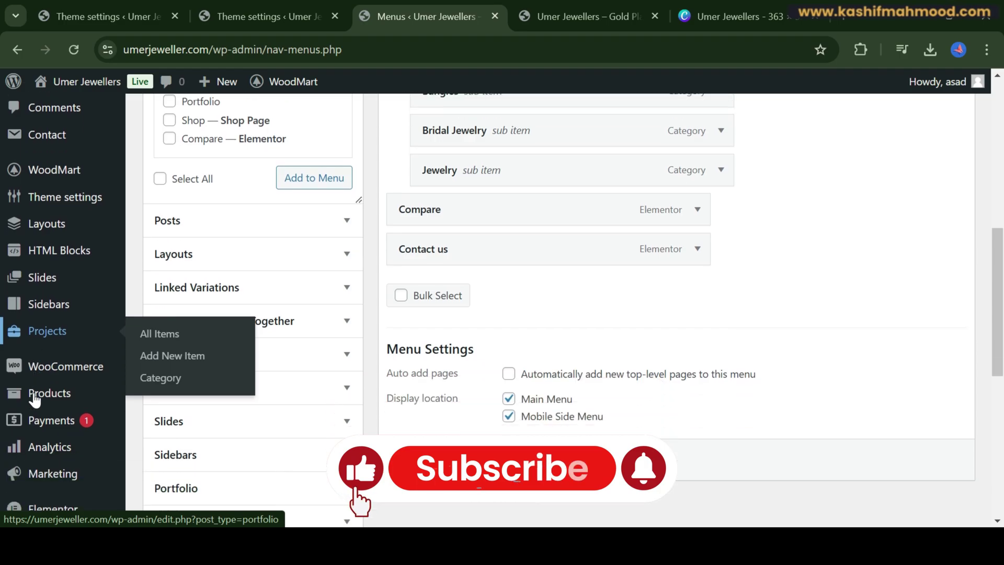
mouse_move(49, 377)
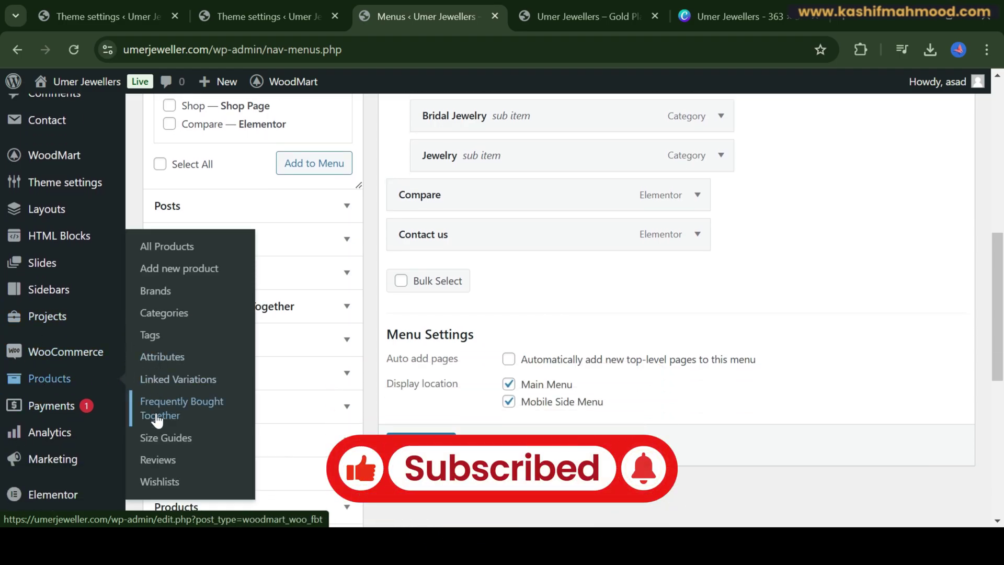
left_click(160, 313)
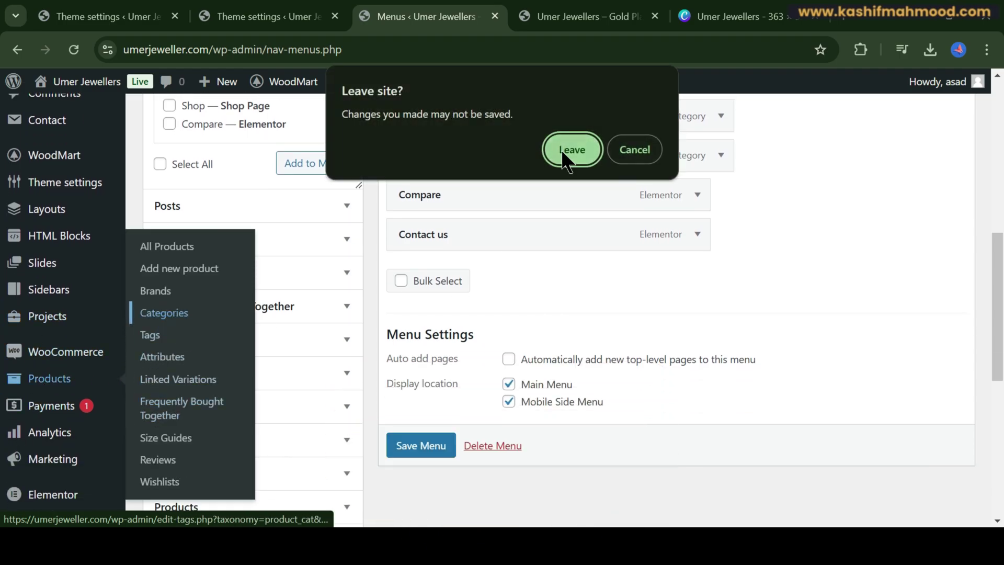
left_click(560, 150)
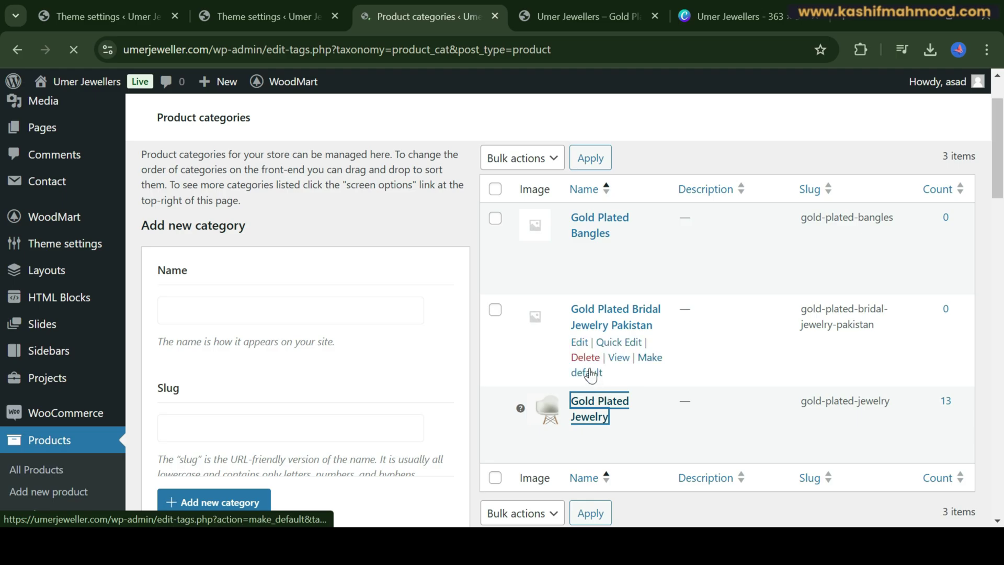
- Remove Gold Plated Jewelry's header-menu image and check the storefront Shop dropdown
scroll(365, 272, "down", 15)
left_click(302, 288)
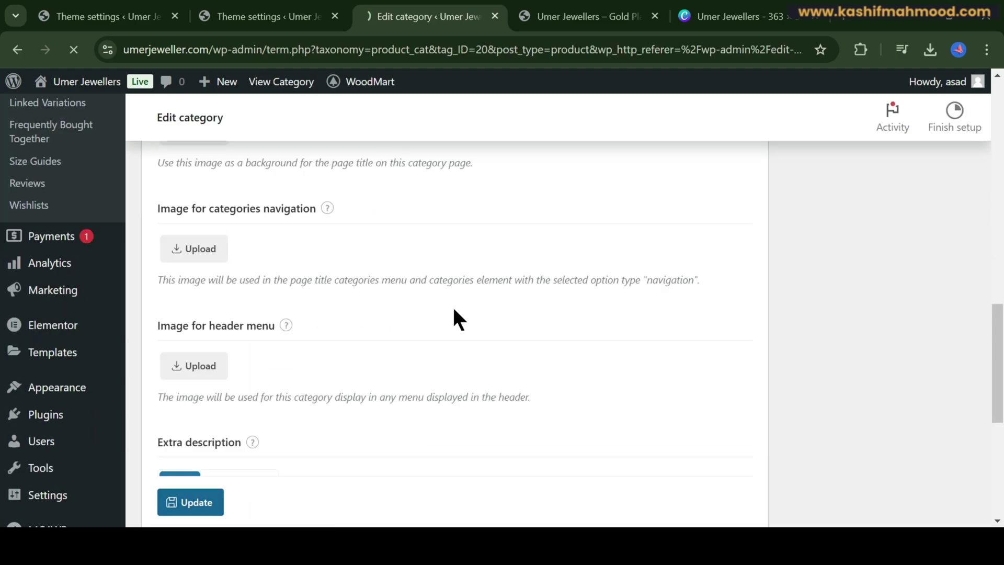
left_click(585, 16)
mouse_move(473, 135)
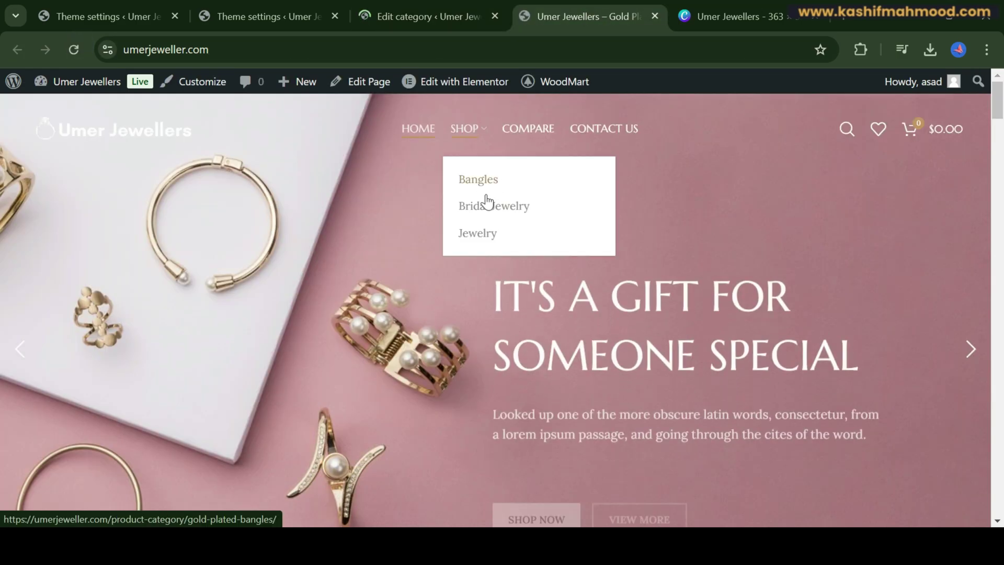